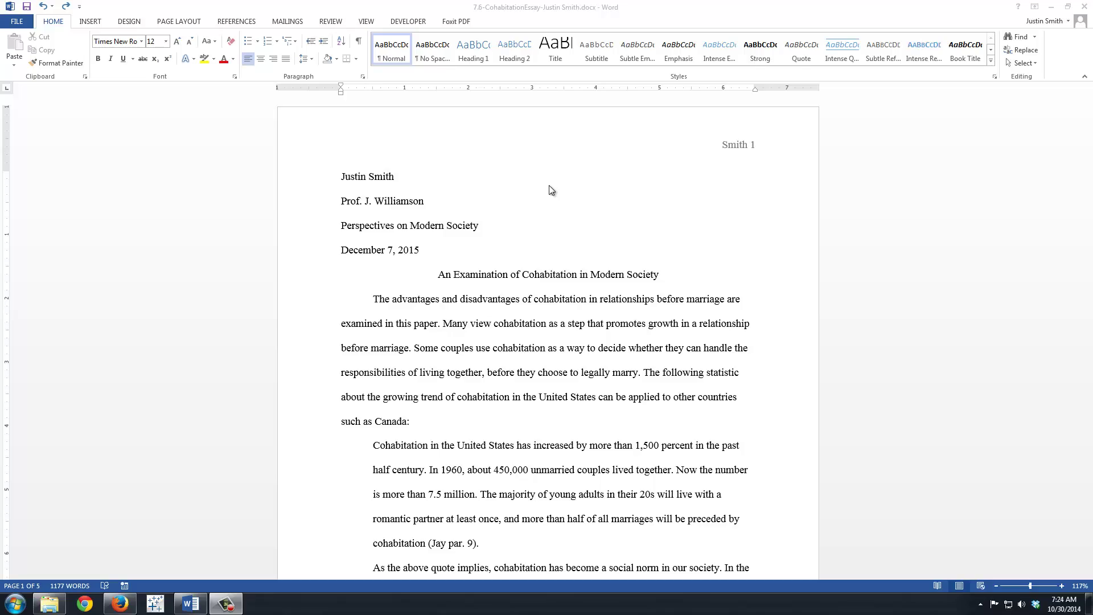
Start a new line after the essay's last paragraph and insert a page break there.
scroll(549, 188, "down", 12)
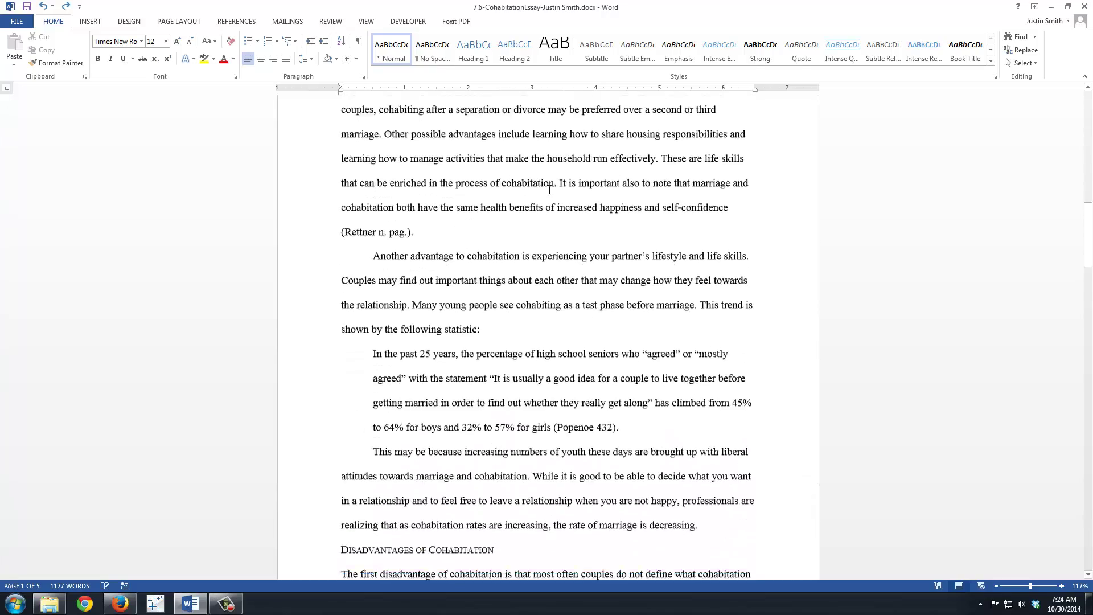
scroll(549, 190, "down", 20)
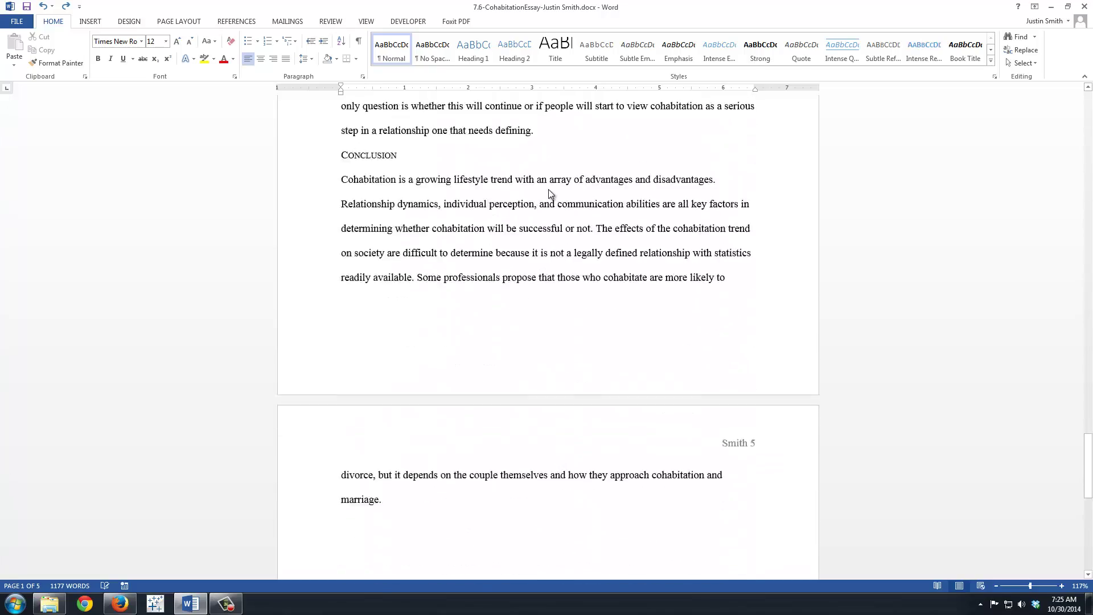
scroll(549, 193, "down", 5)
left_click(494, 237)
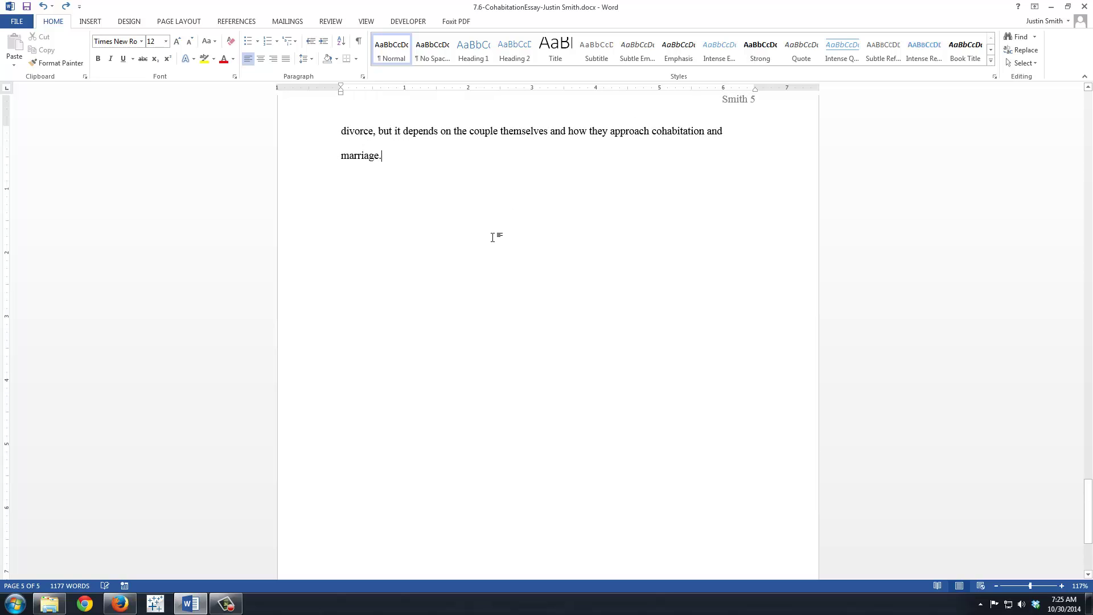
key("Return")
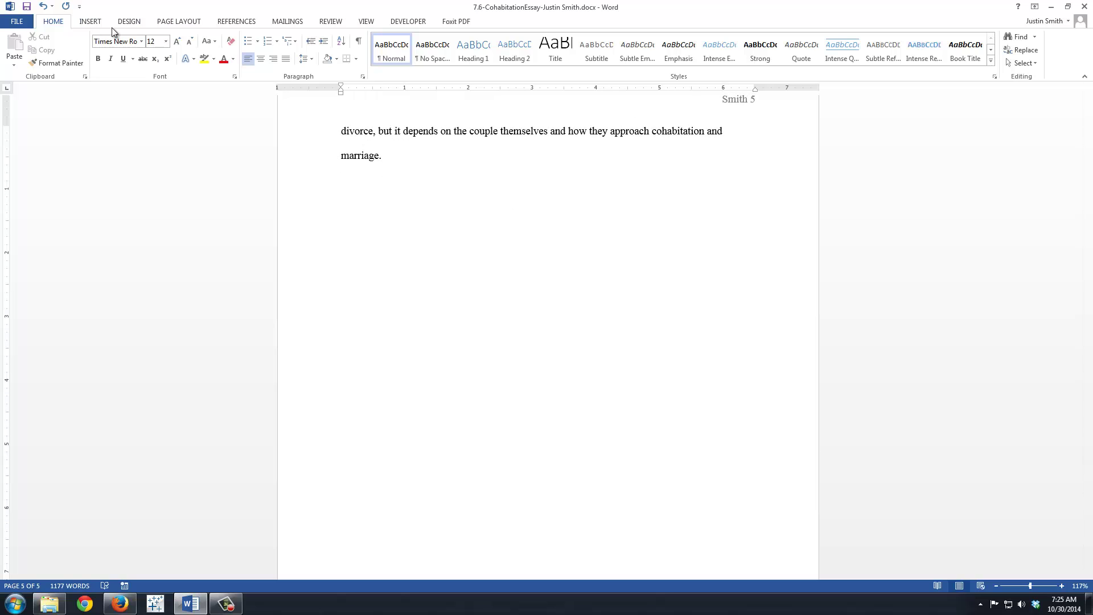
left_click(93, 23)
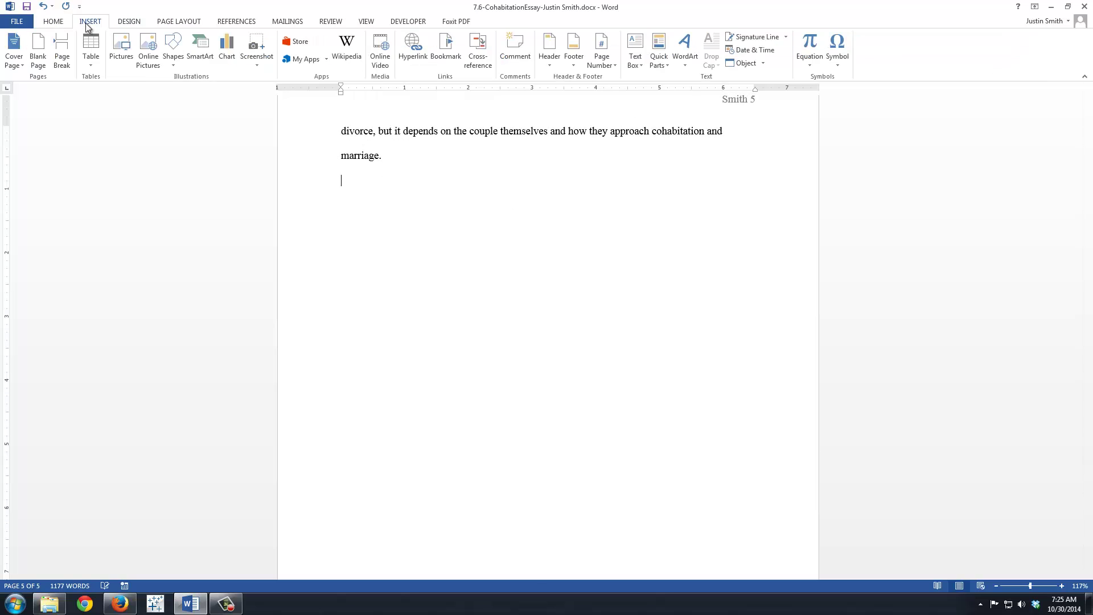
left_click(71, 52)
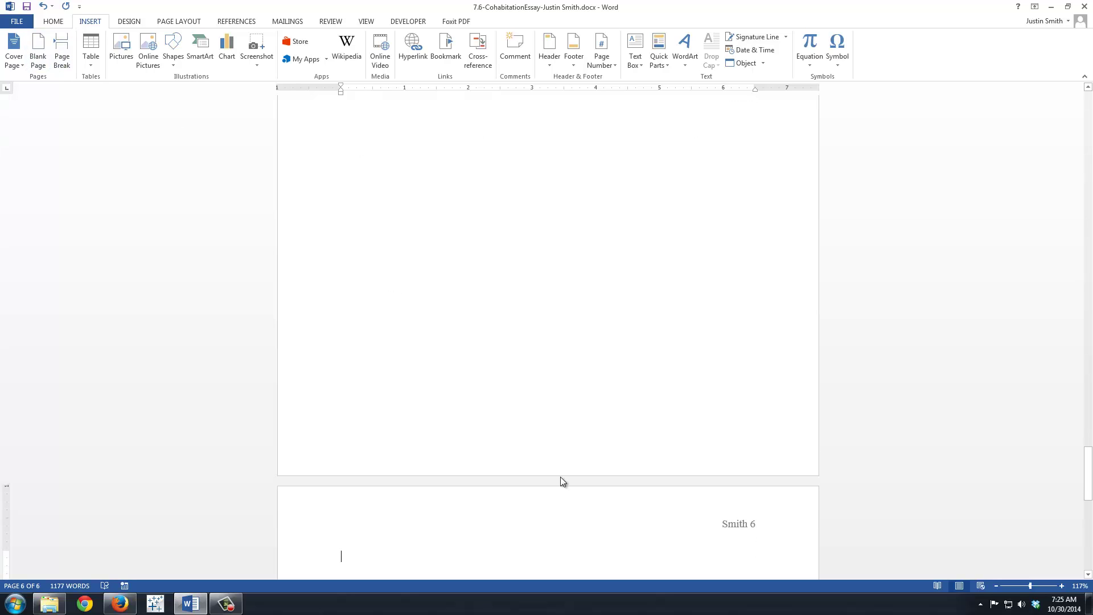
Insert the built-in Works Cited bibliography on the new blank page at the end of the essay.
scroll(527, 546, "down", 2)
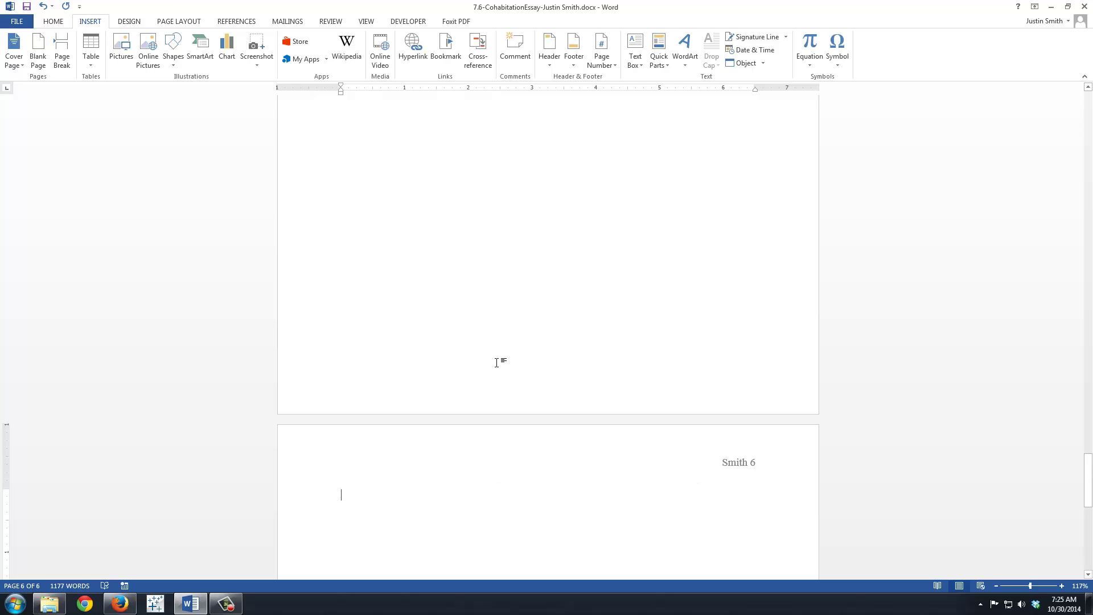
left_click(236, 24)
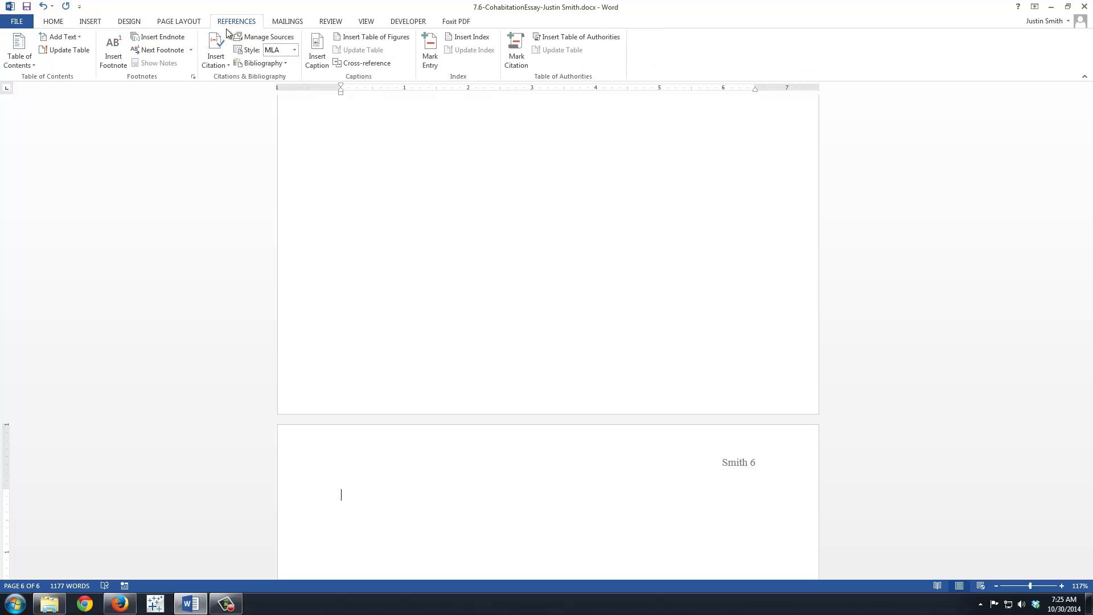
left_click(289, 65)
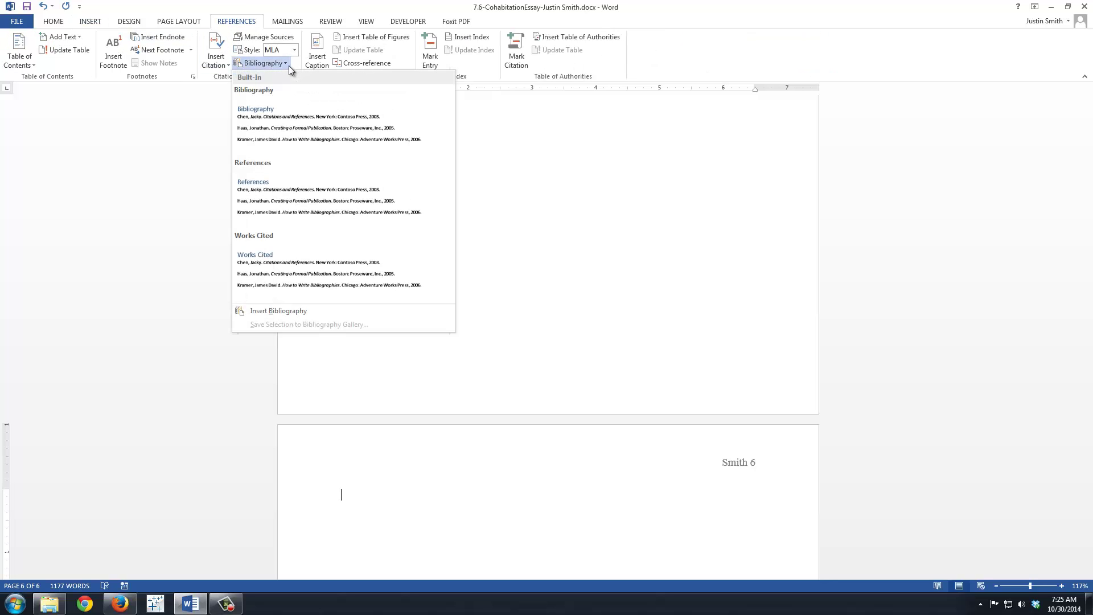
left_click(262, 259)
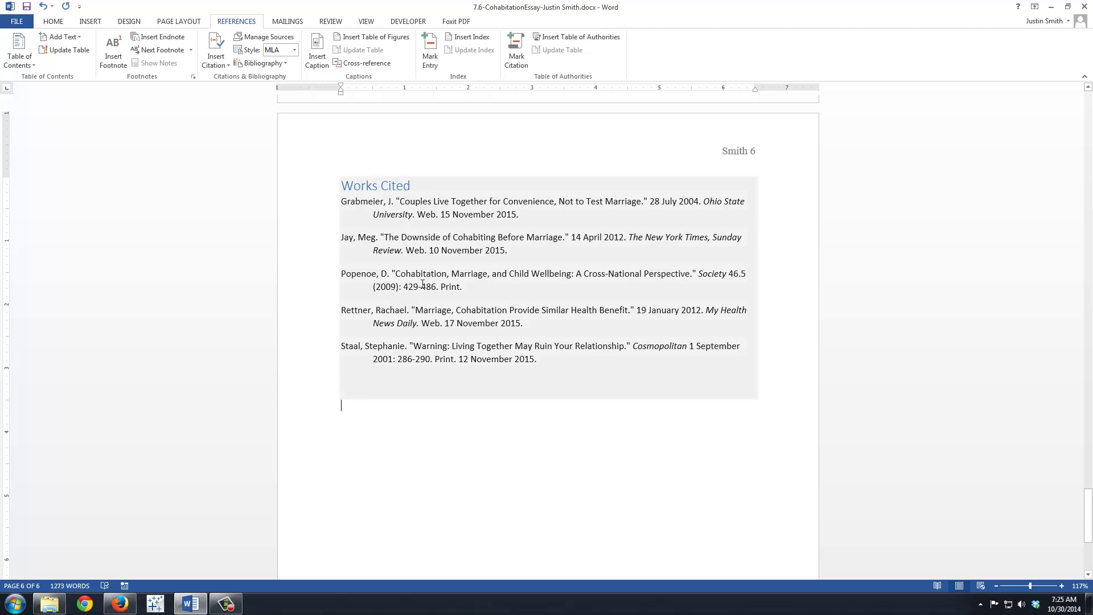
Format the whole Works Cited section, heading and entries, in Times New Roman at 12 pt.
scroll(485, 381, "up", 4)
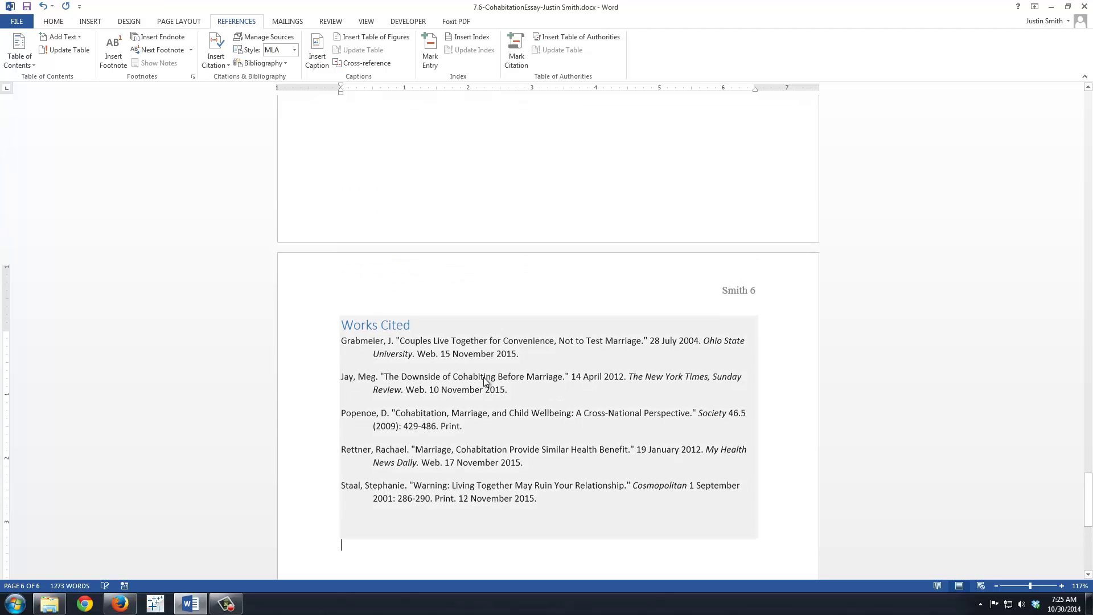
scroll(484, 381, "up", 3)
scroll(481, 275, "up", 2)
scroll(515, 466, "down", 3)
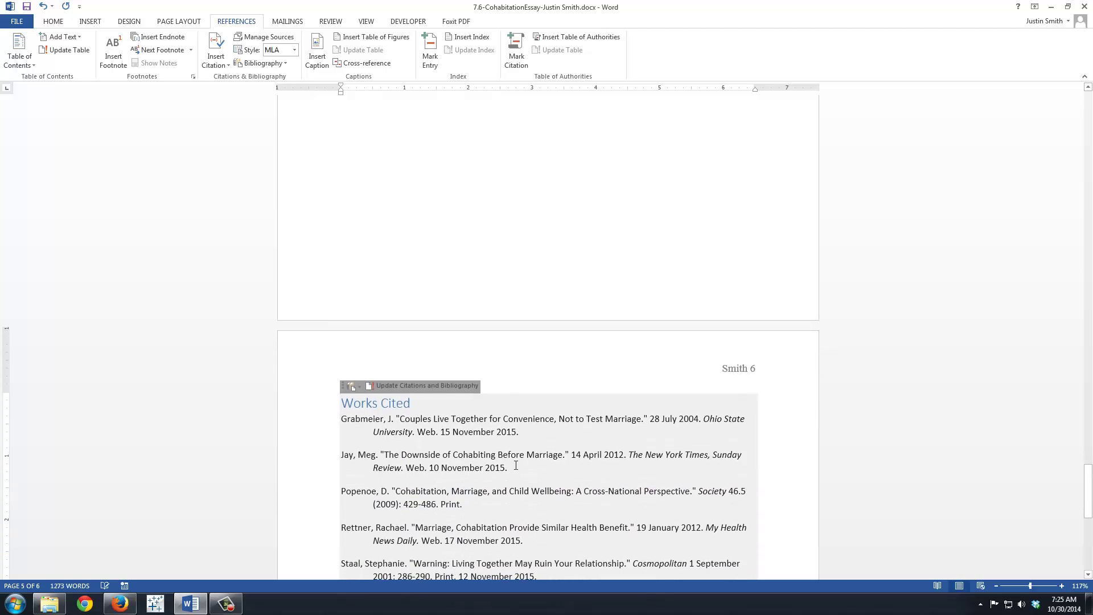
scroll(507, 462, "down", 2)
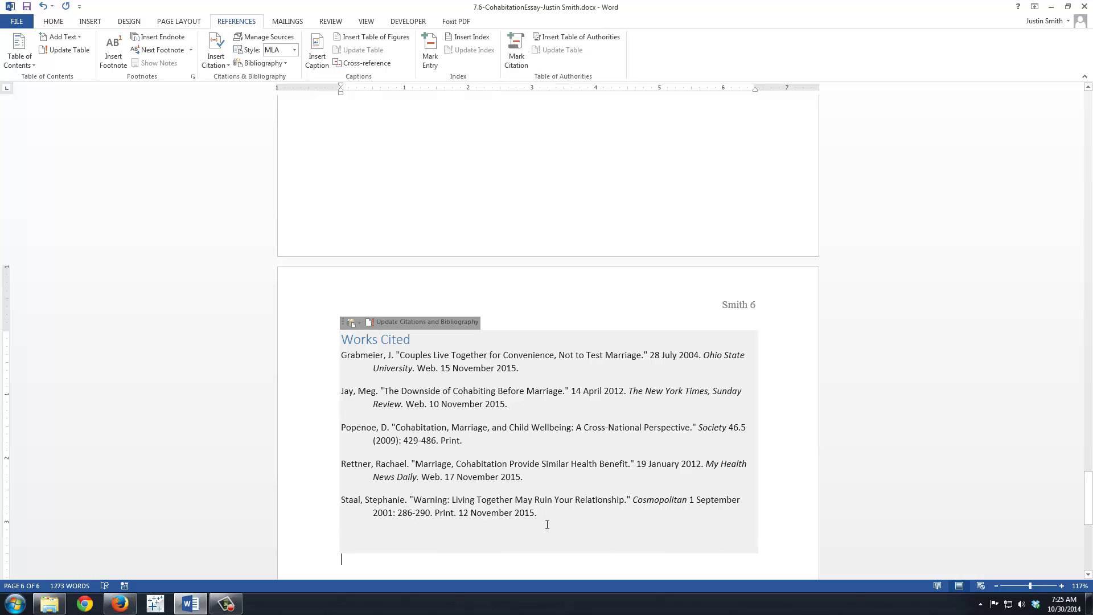
left_click_drag(547, 525, 342, 340)
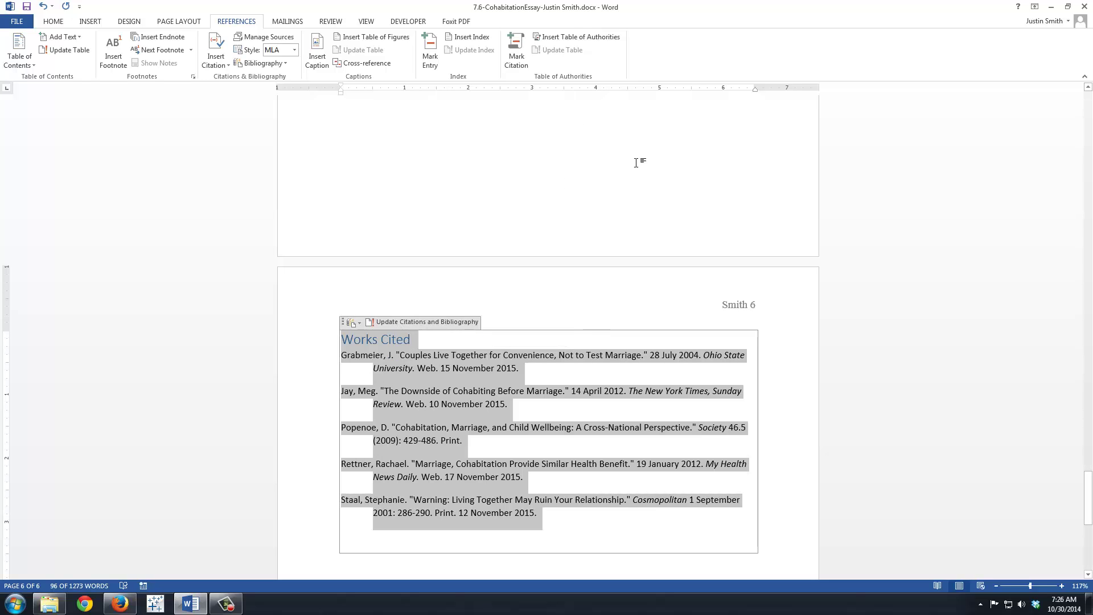
left_click(356, 326)
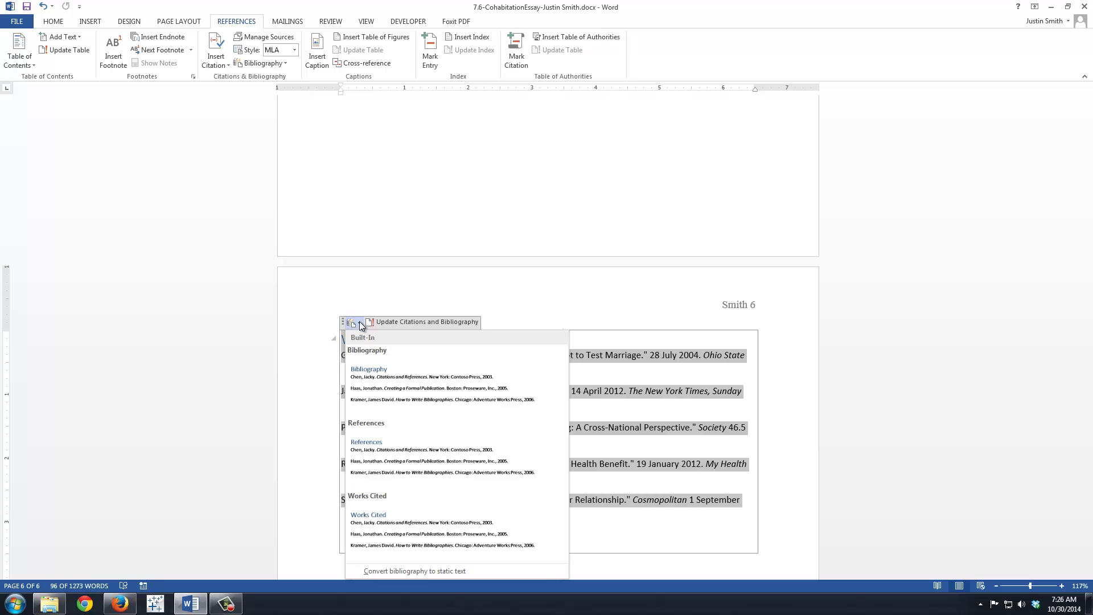
left_click(622, 308)
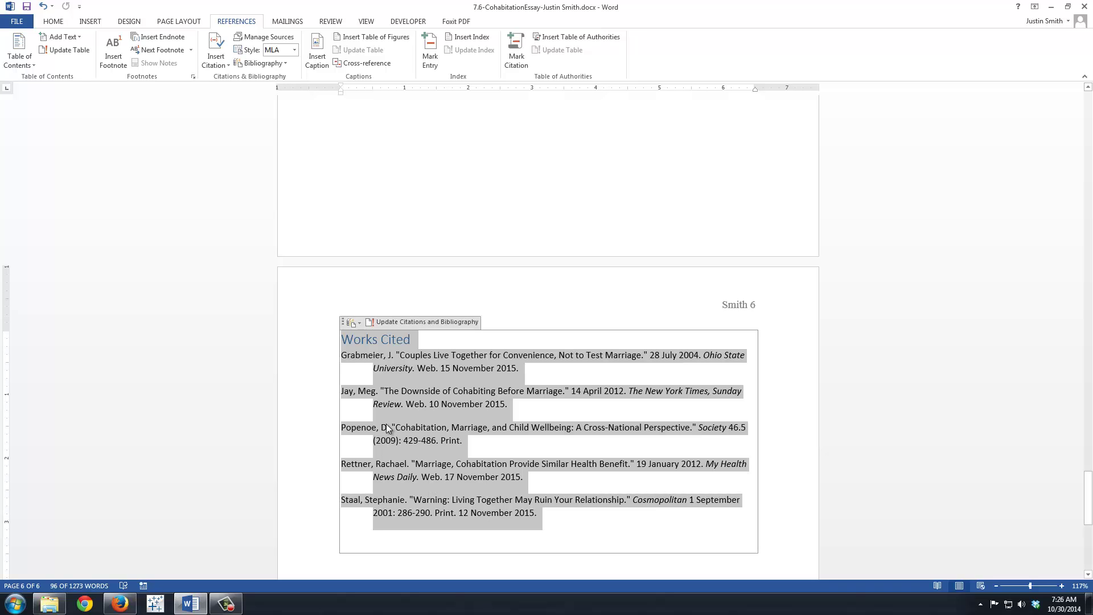
left_click(59, 22)
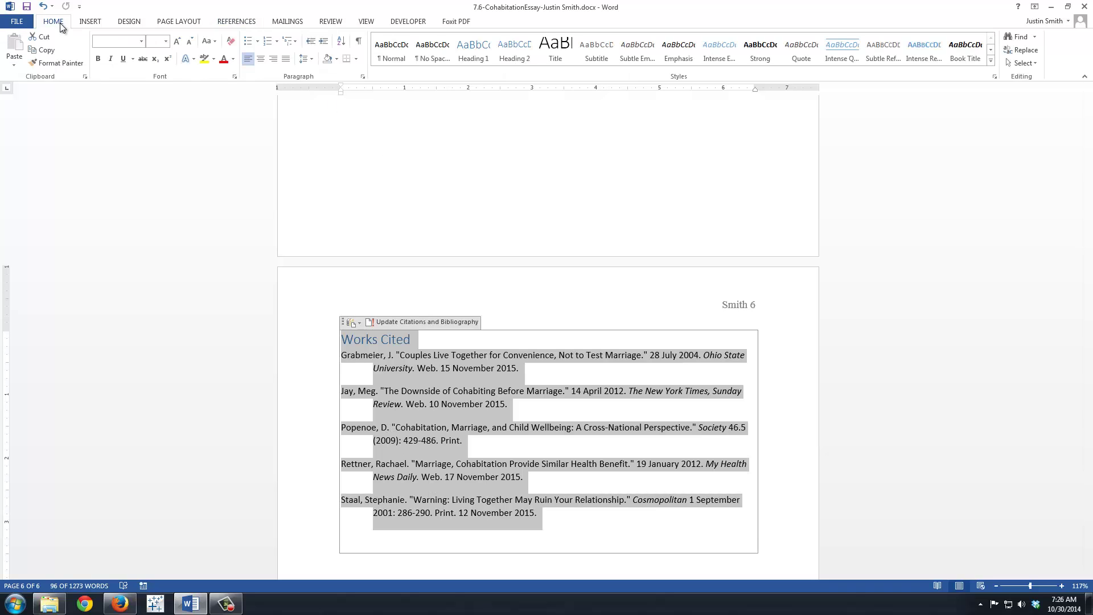
left_click(141, 42)
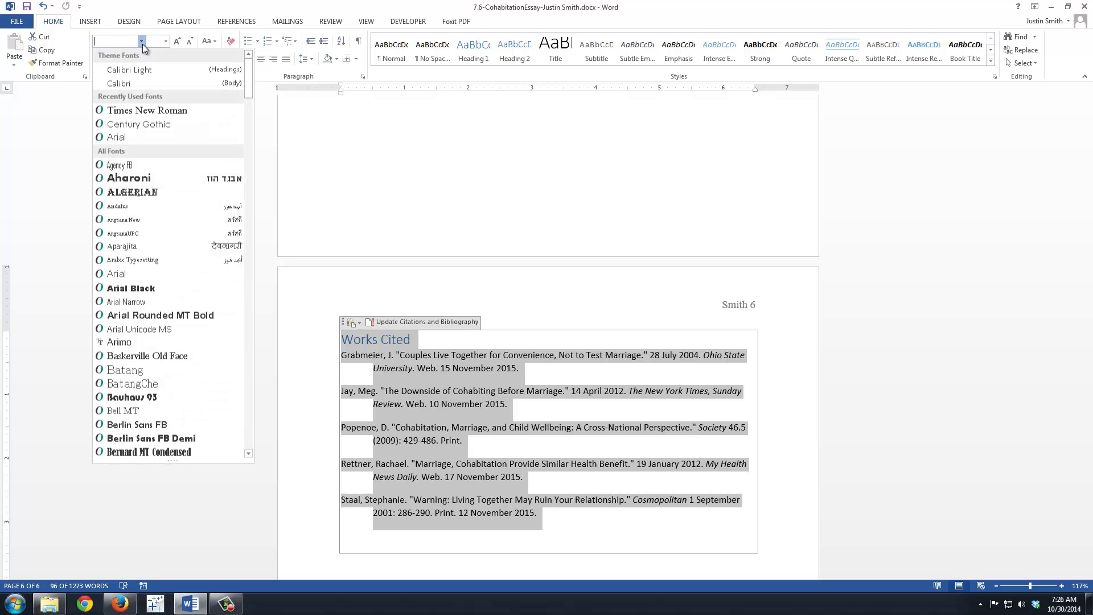
left_click(143, 110)
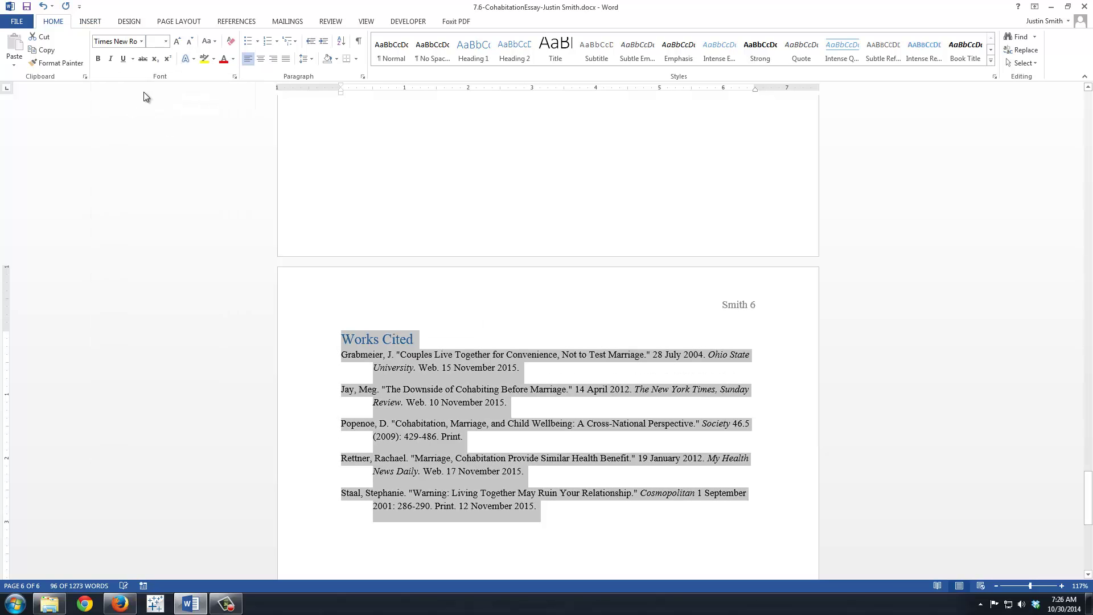
left_click(166, 41)
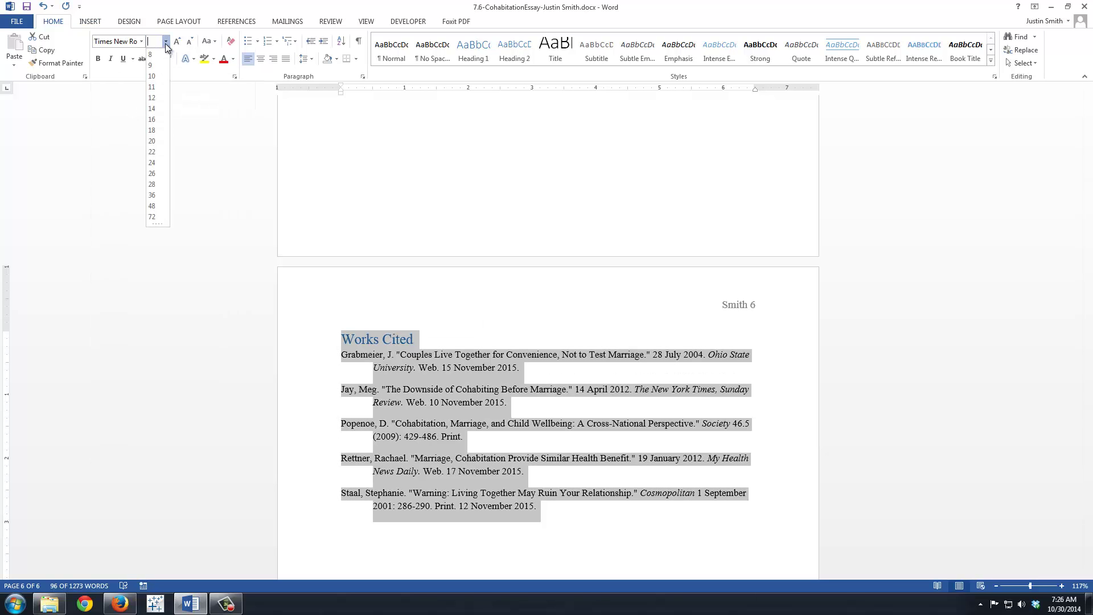
left_click(156, 101)
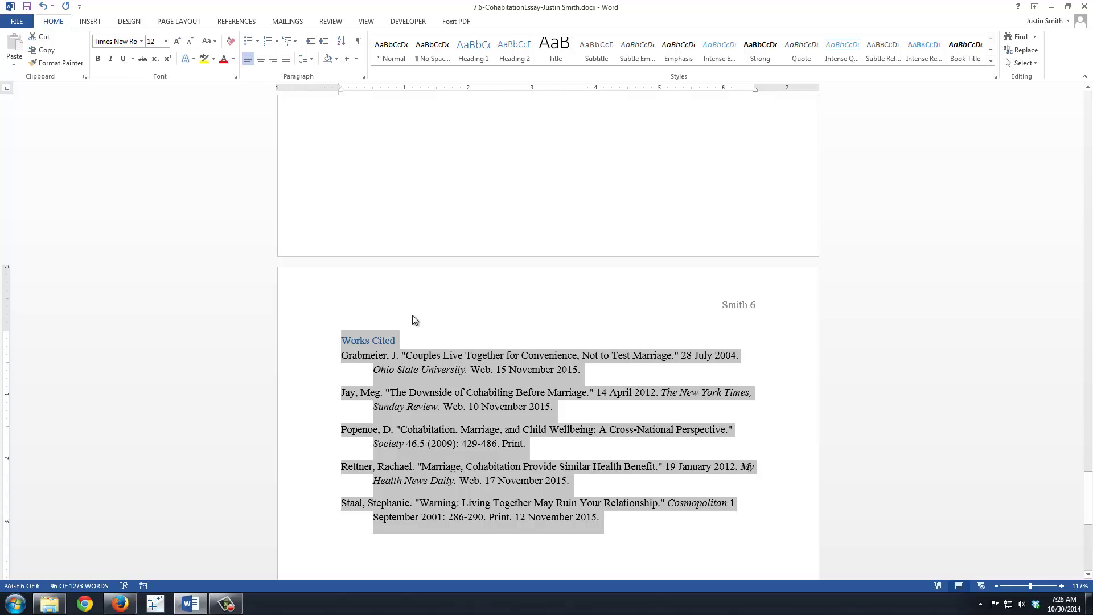
Center the Works Cited heading and set its font color to black.
left_click(394, 369)
triple_click(364, 342)
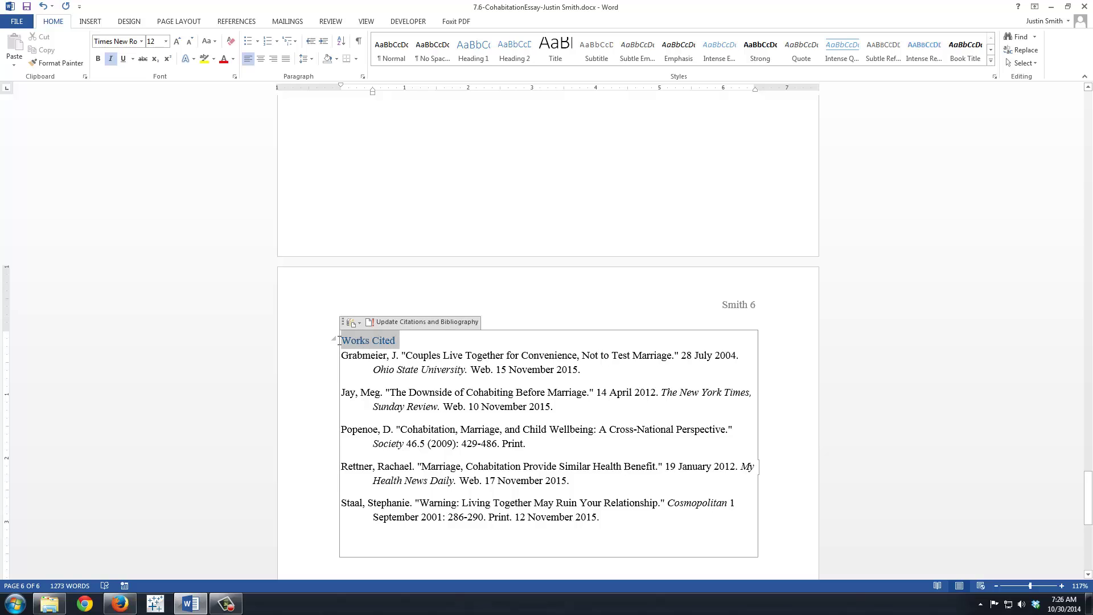
left_click(260, 59)
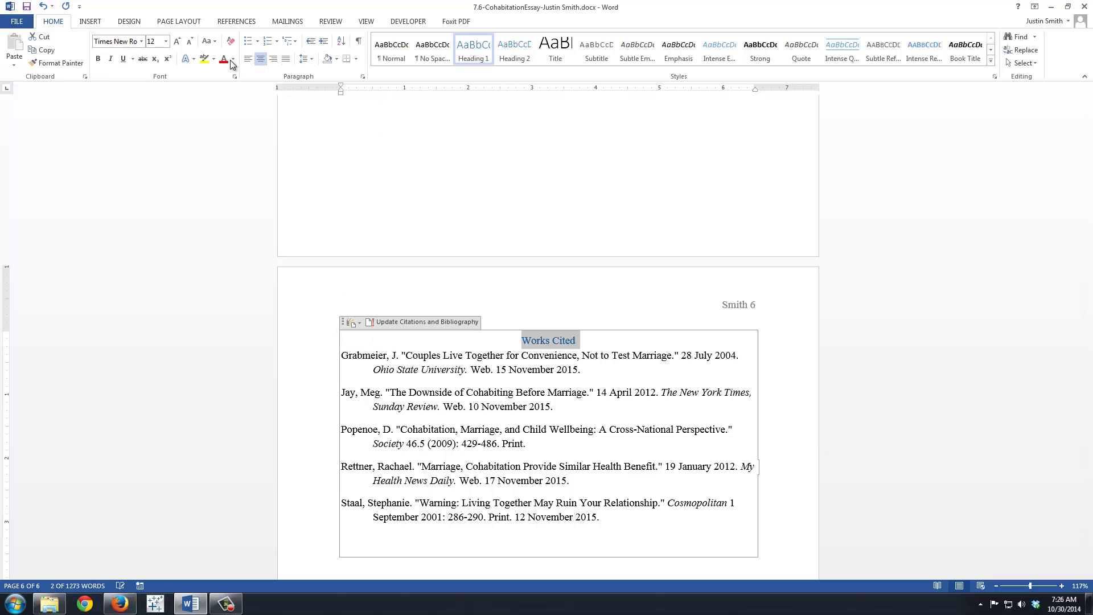
left_click(234, 60)
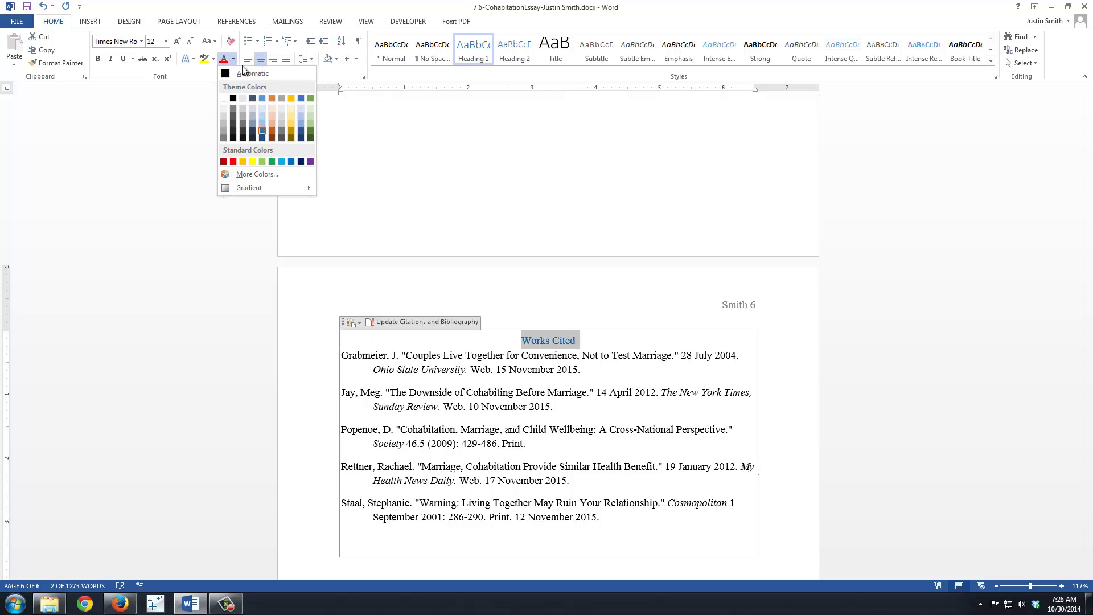
left_click(231, 101)
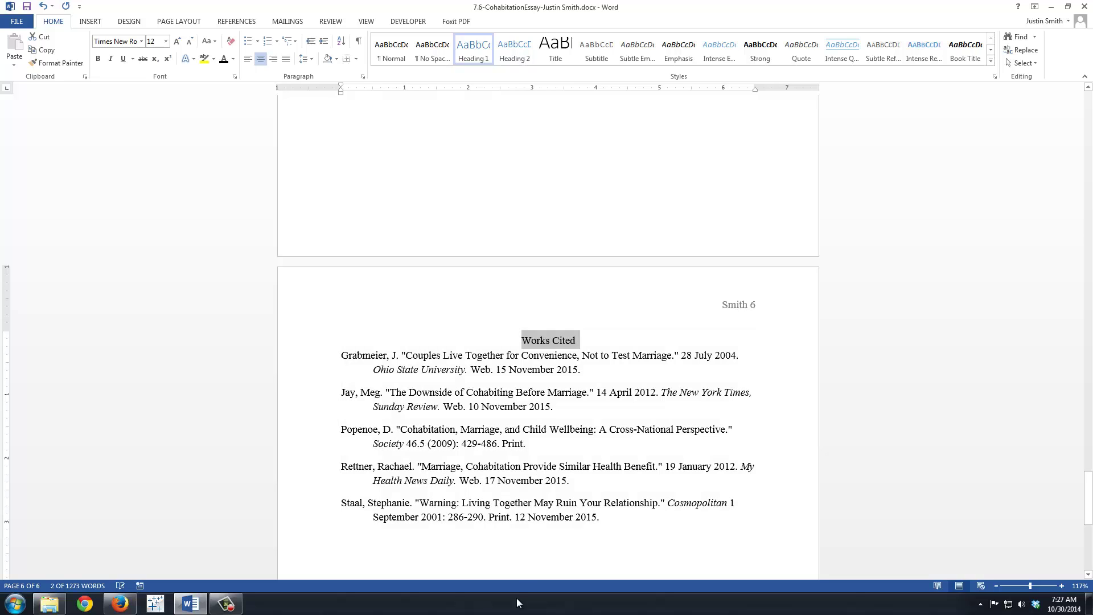
Set the line spacing of the entire Works Cited section to 2.0 and remove the space before its paragraphs.
left_click(611, 520)
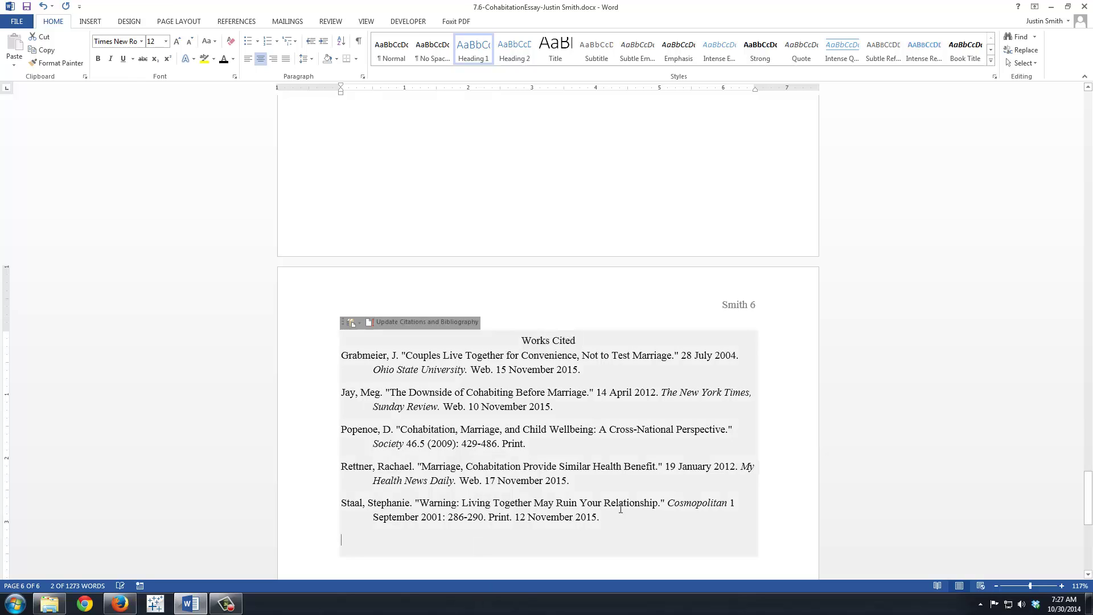
left_click_drag(611, 520, 330, 337)
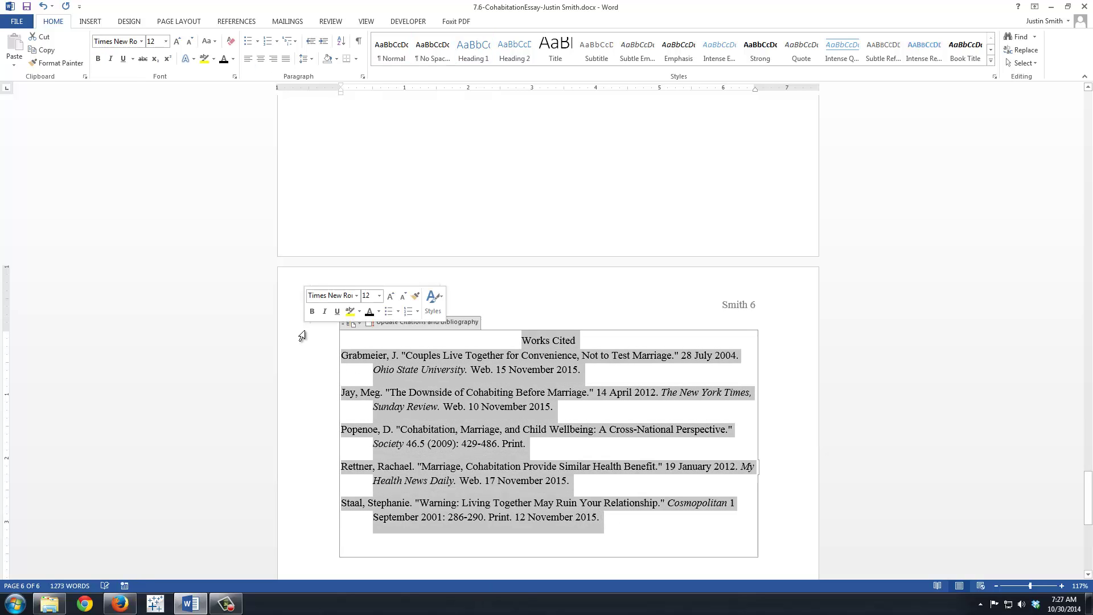
left_click(312, 60)
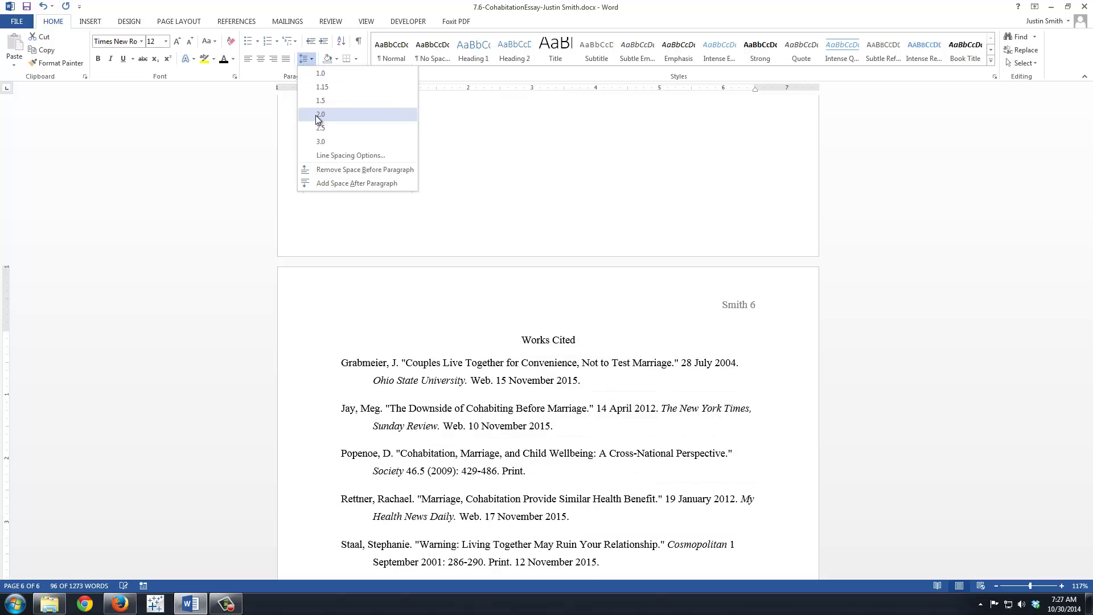
left_click(316, 115)
left_click(313, 61)
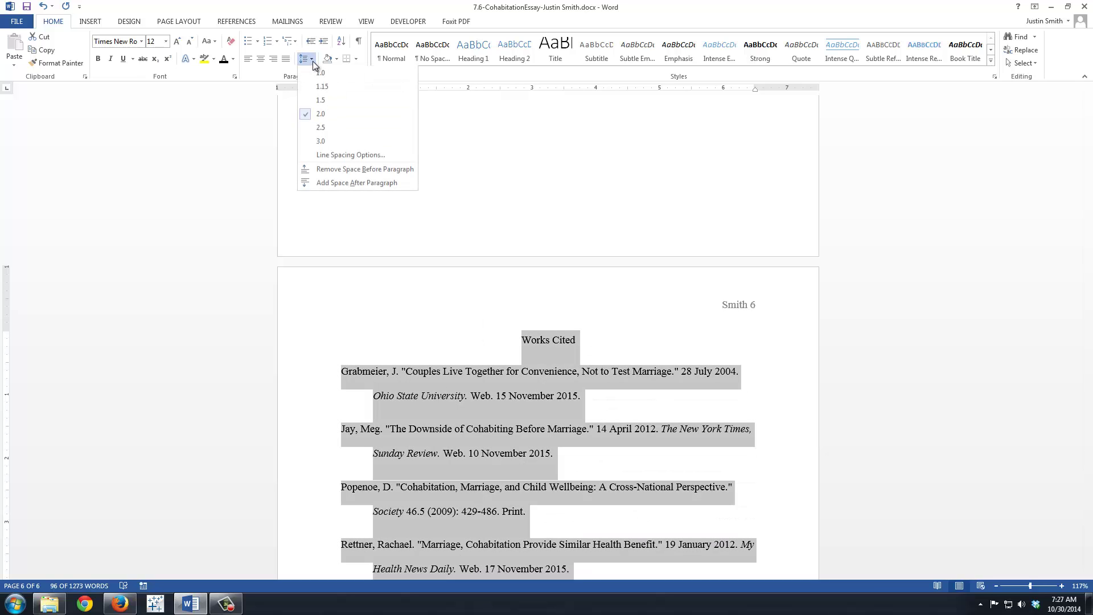
left_click(334, 171)
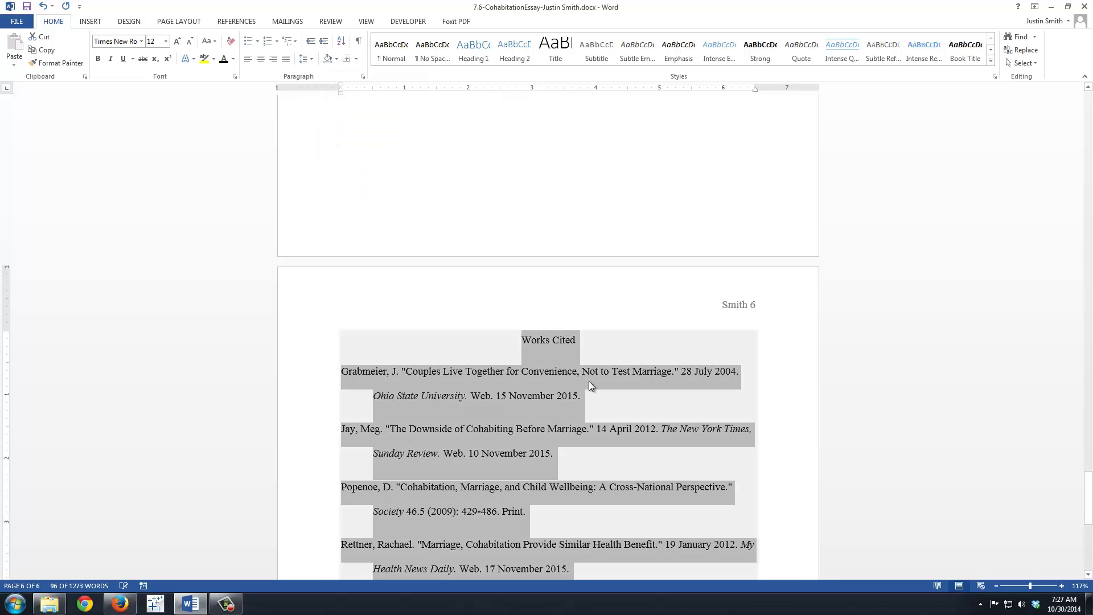
left_click(596, 409)
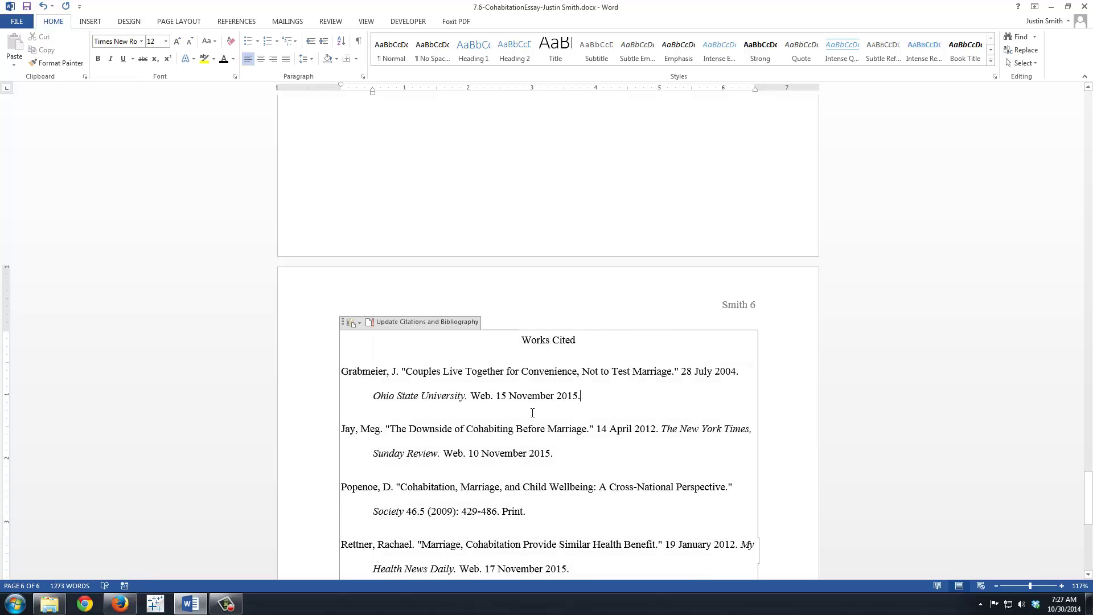
scroll(533, 412, "down", 1)
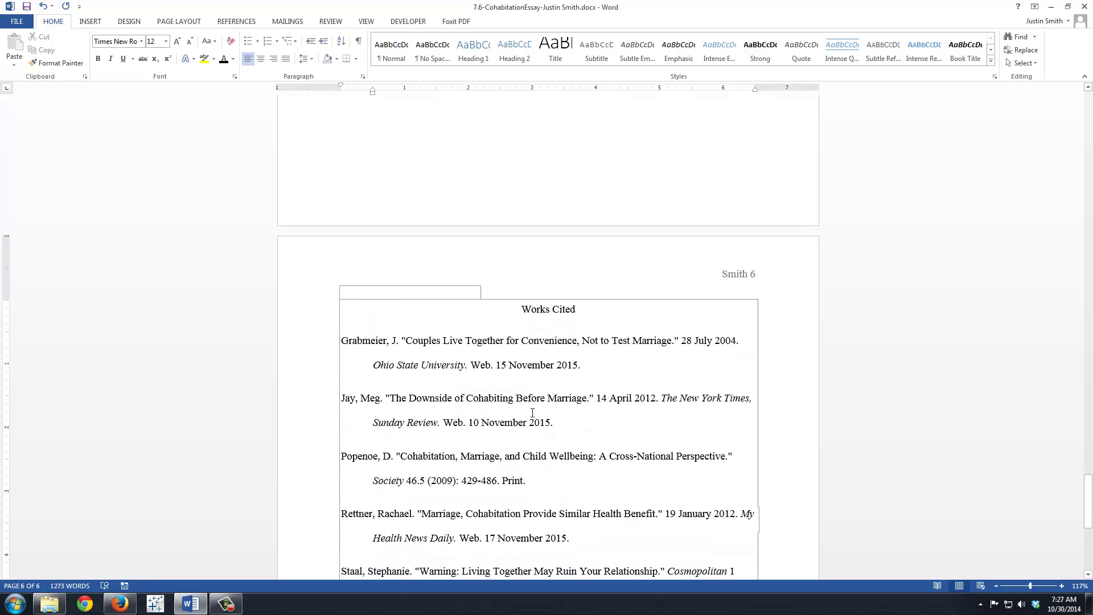
scroll(533, 413, "down", 2)
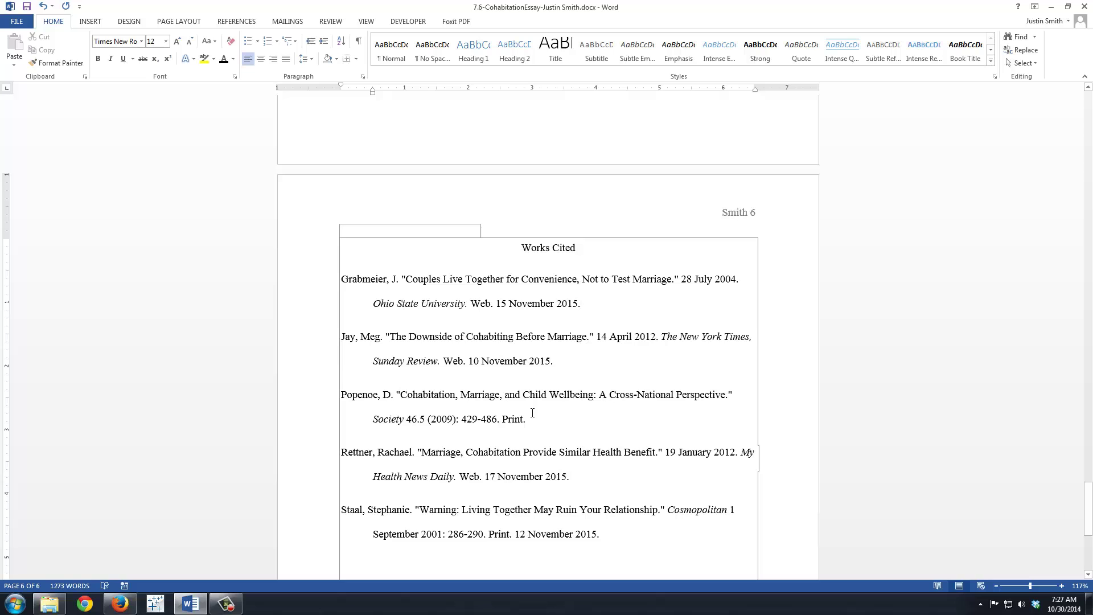
scroll(532, 412, "down", 1)
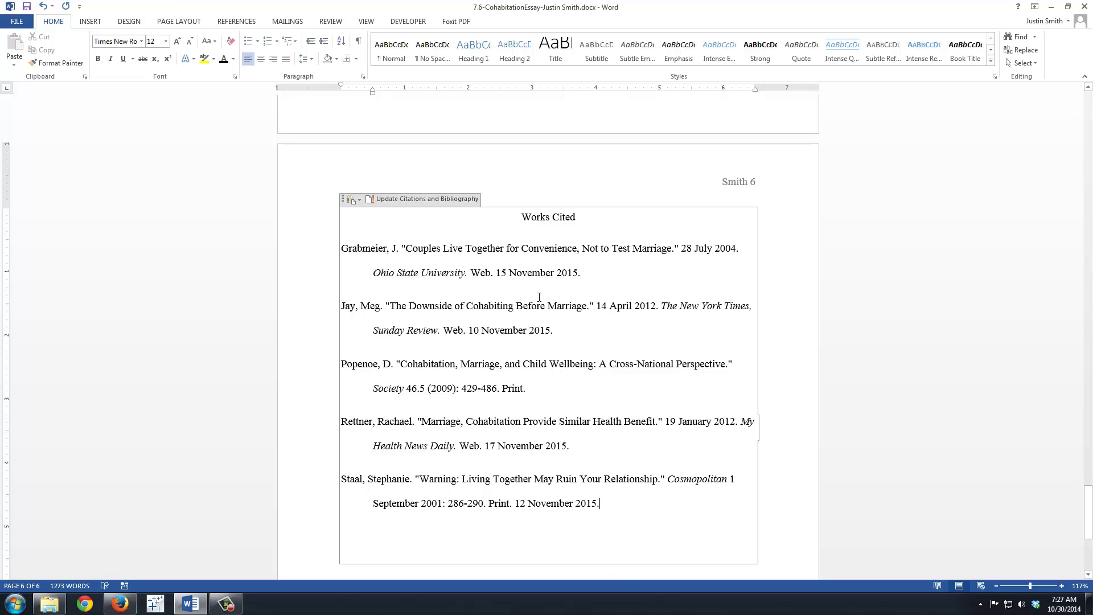
scroll(499, 177, "up", 5)
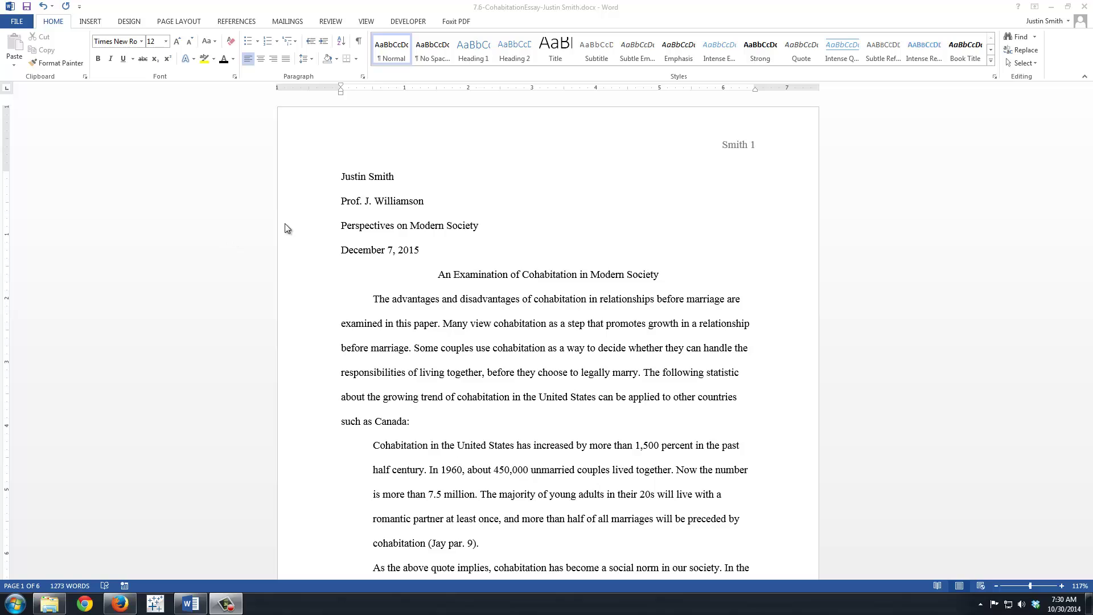
Open the essay in Read Mode and page through its columns to the Works Cited at the end and back to the start.
left_click(343, 177)
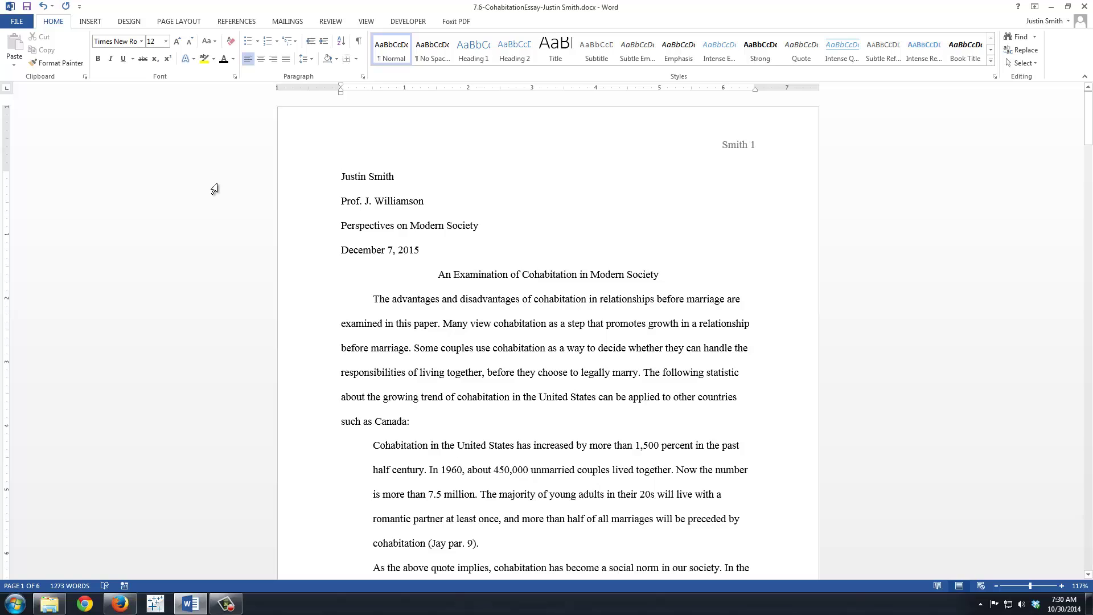
left_click(366, 21)
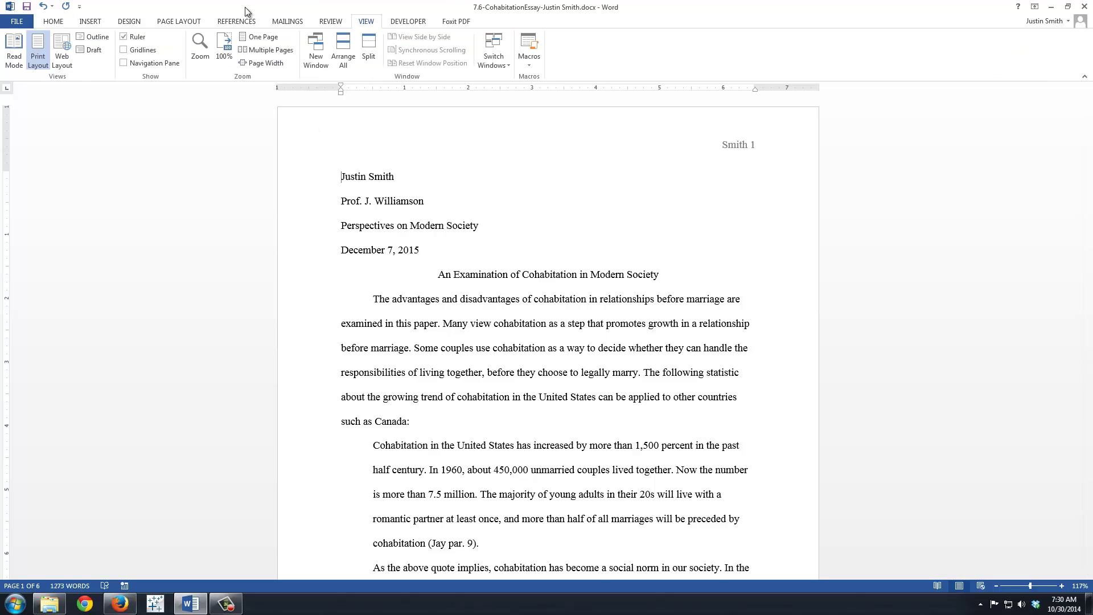
left_click(11, 68)
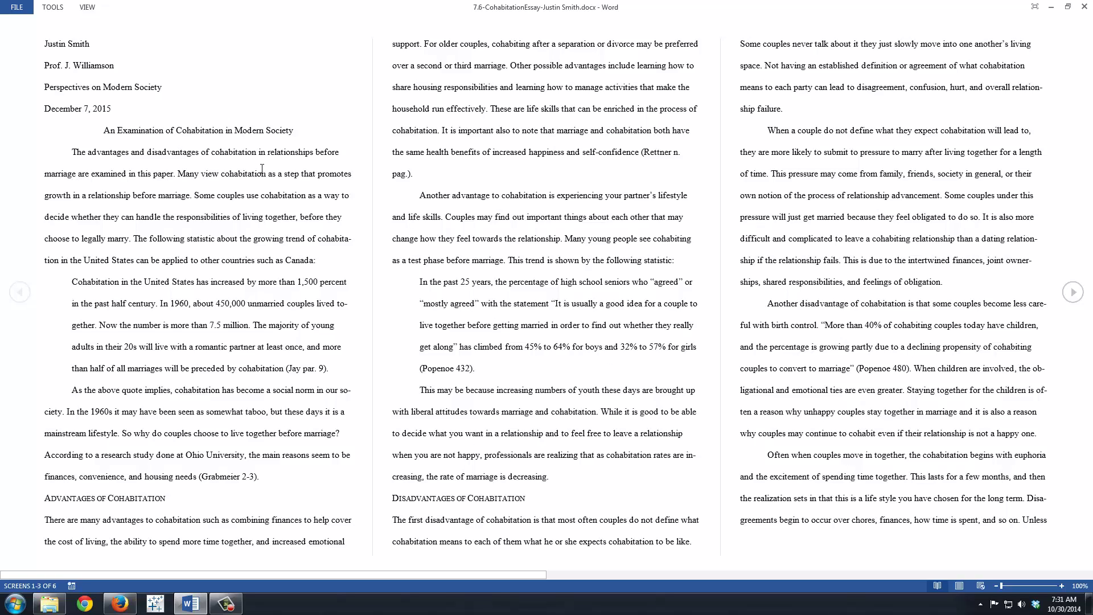
left_click(87, 7)
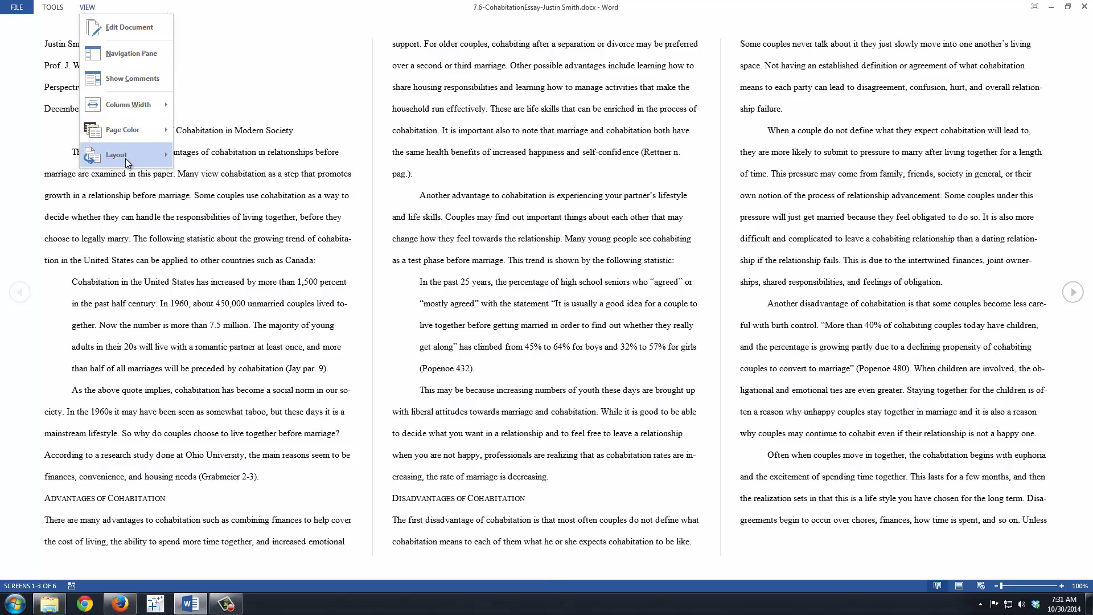
mouse_move(126, 162)
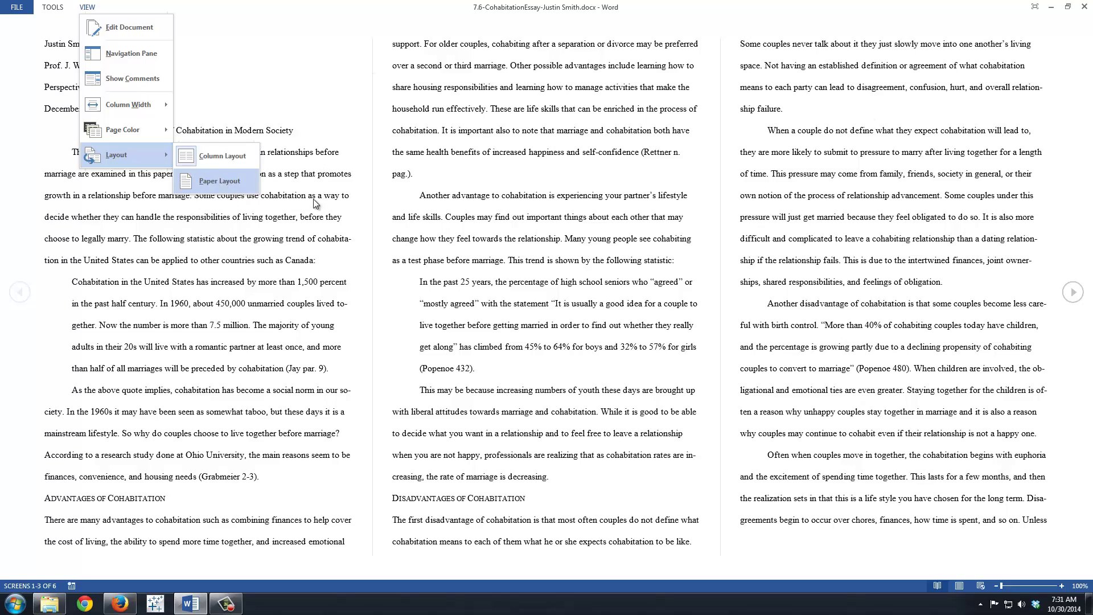
left_click(598, 197)
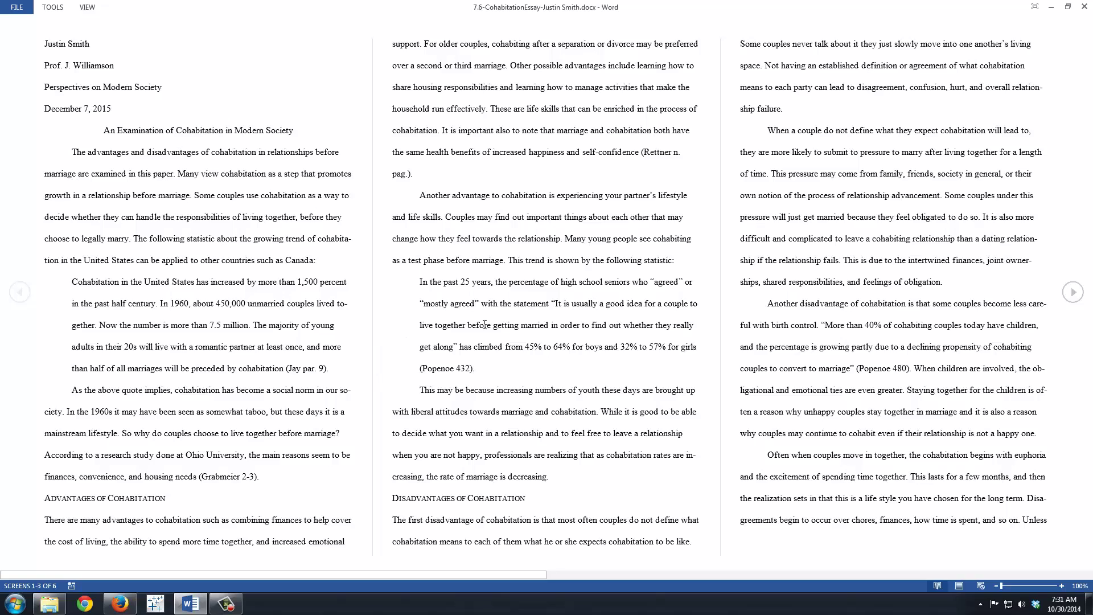
left_click(1078, 295)
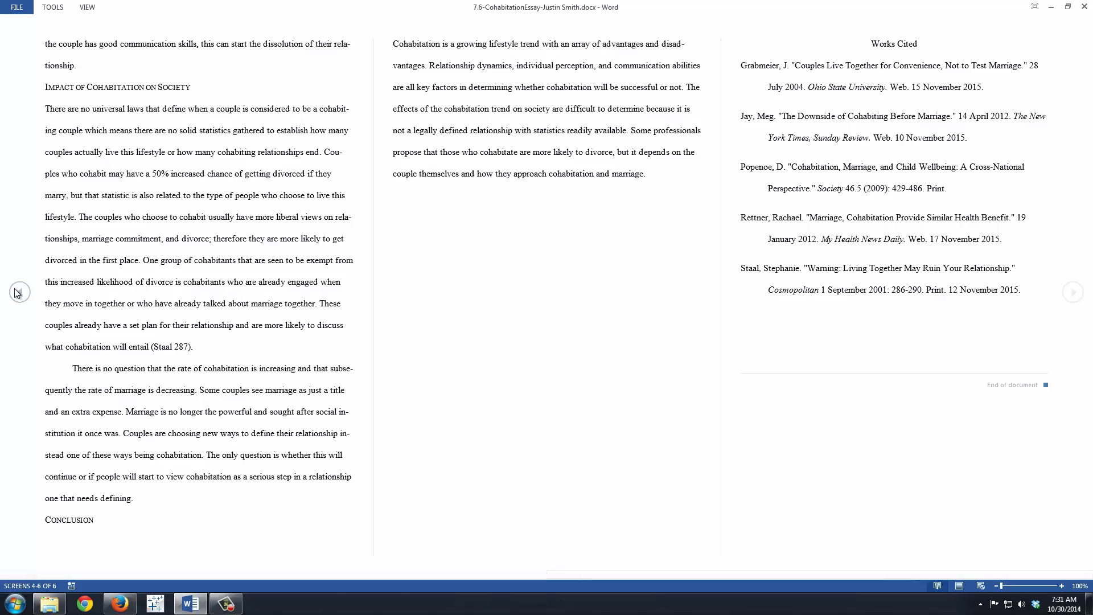
left_click(18, 293)
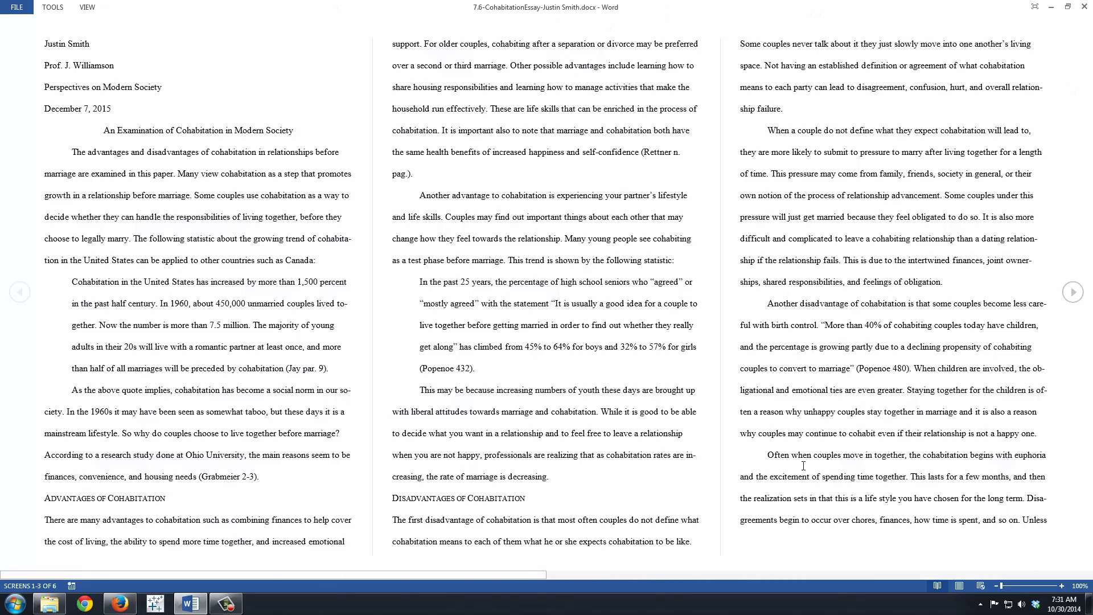
Change the Read Mode layout to Paper Layout and look through the first two pages of the essay.
left_click(85, 8)
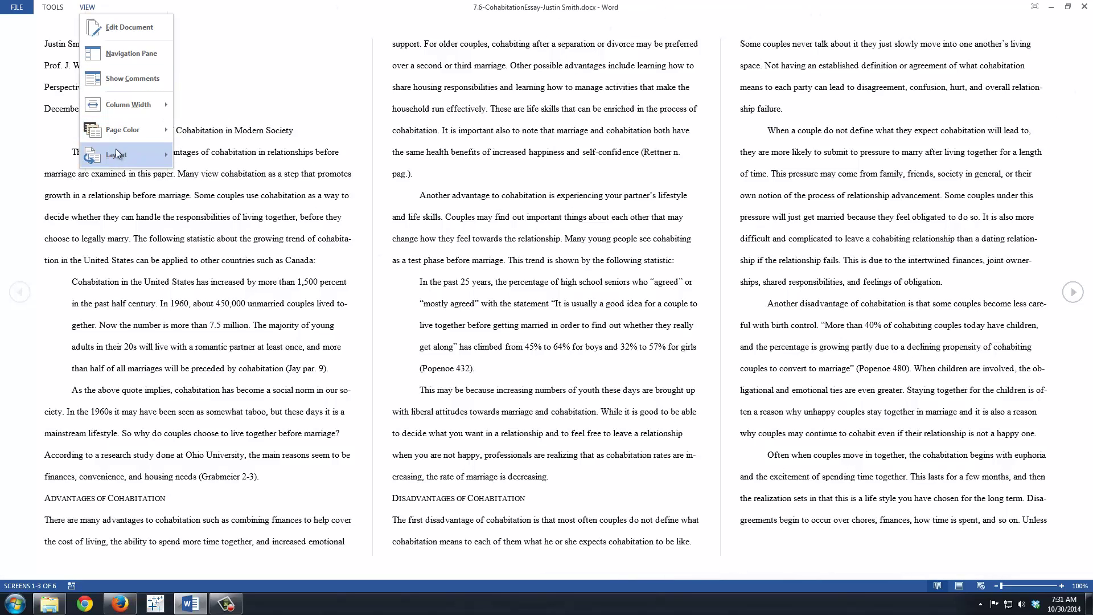
mouse_move(115, 156)
left_click(219, 181)
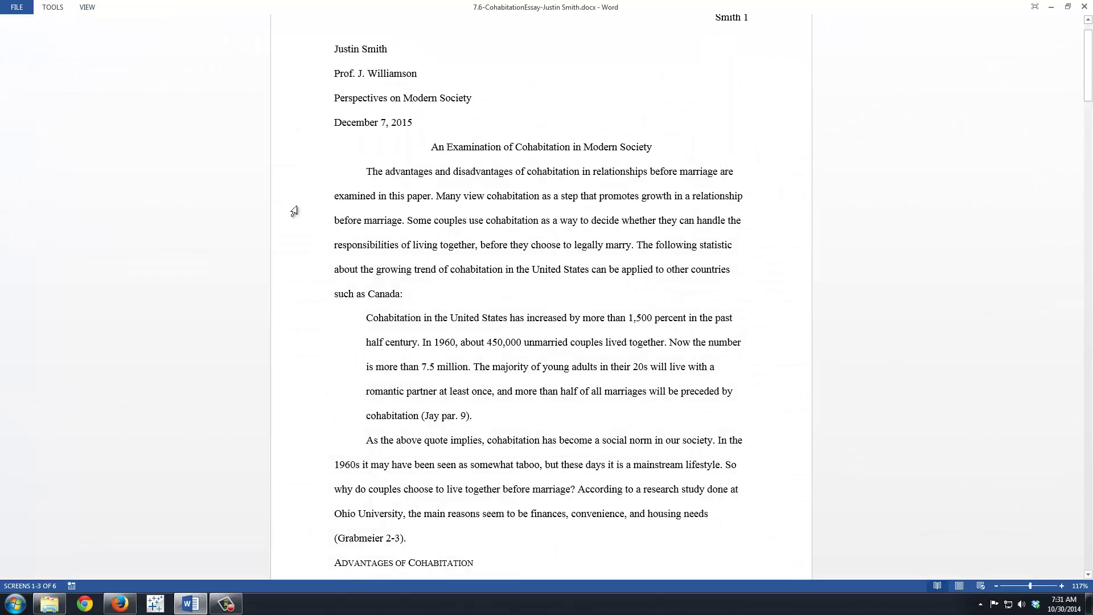
scroll(590, 214, "down", 8)
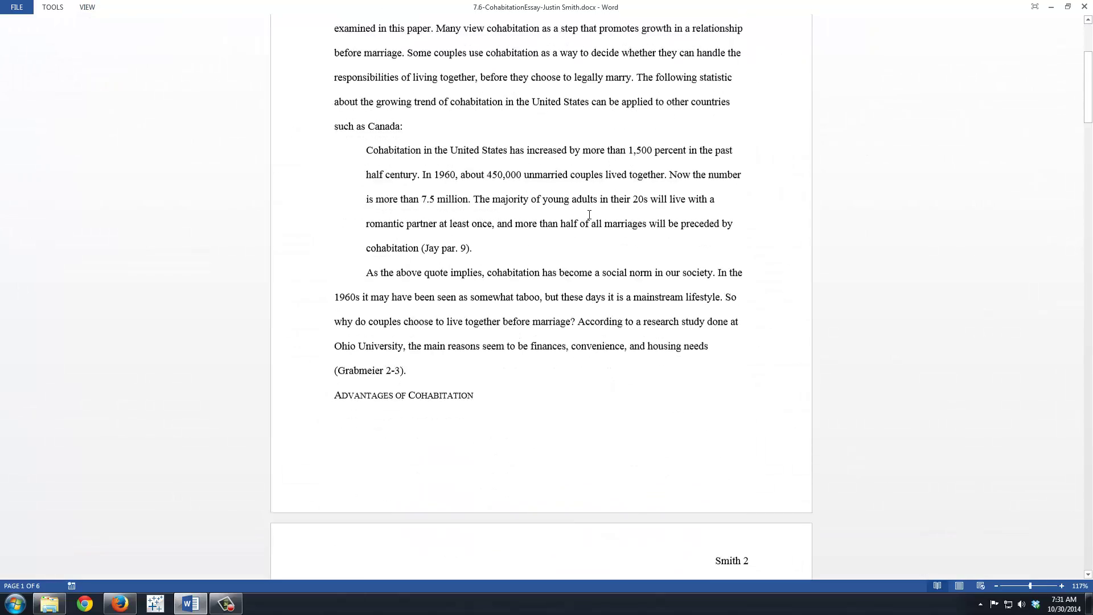
scroll(589, 214, "down", 5)
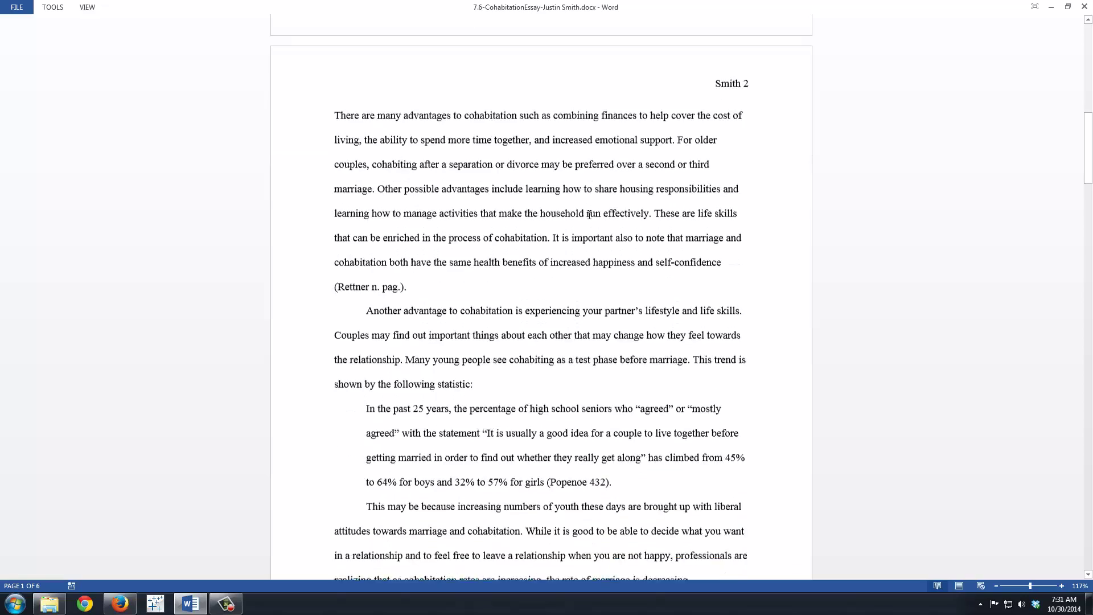
scroll(589, 214, "up", 9)
scroll(590, 214, "up", 4)
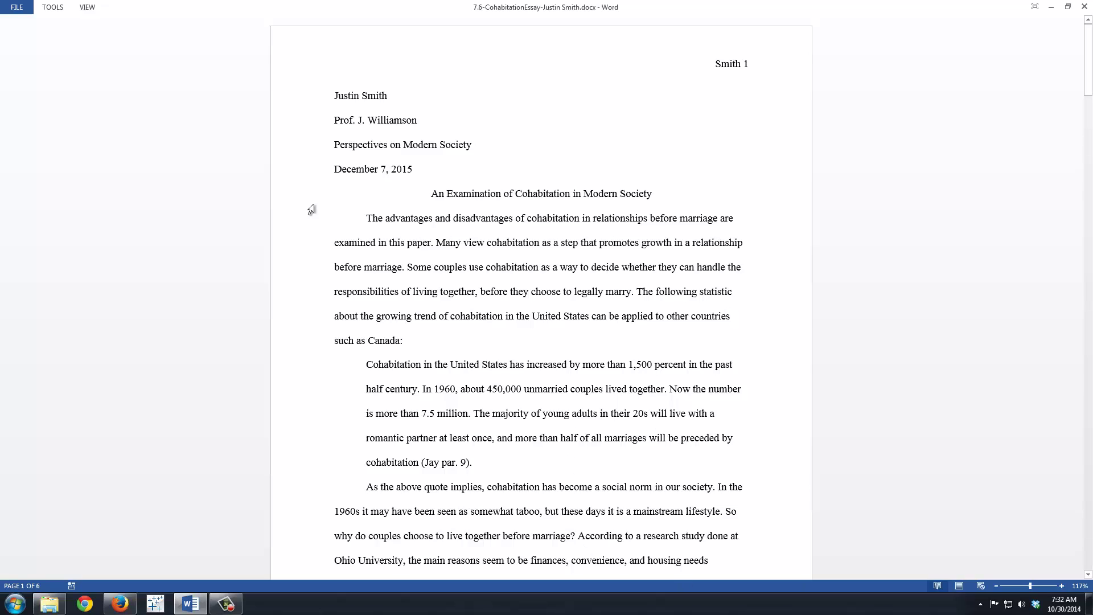
Leave Read Mode to edit the document and display the essay in Draft view.
left_click(83, 9)
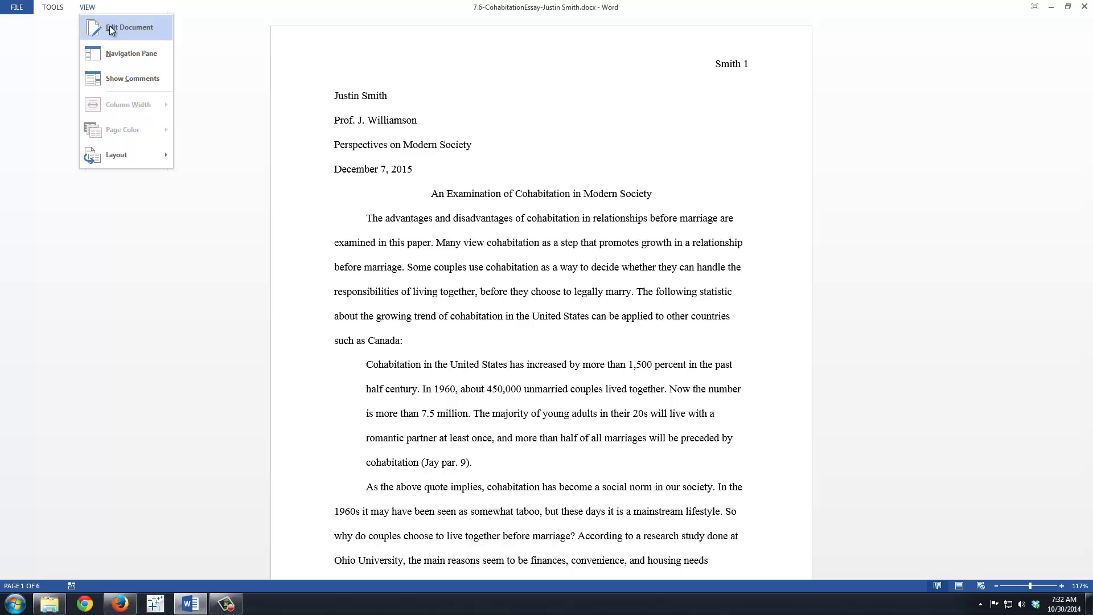
left_click(109, 26)
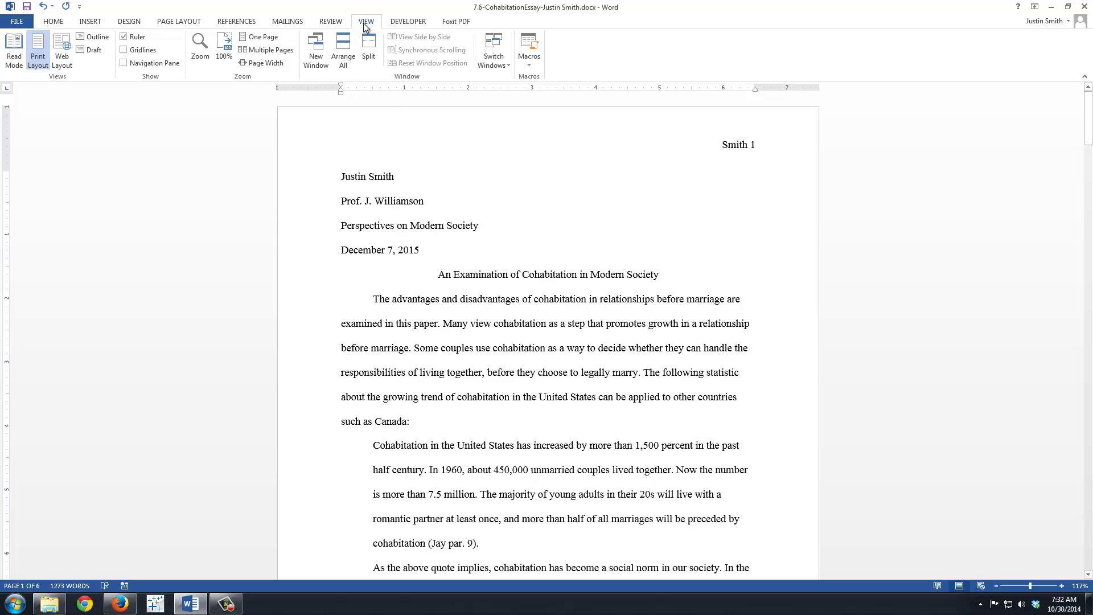
left_click(94, 51)
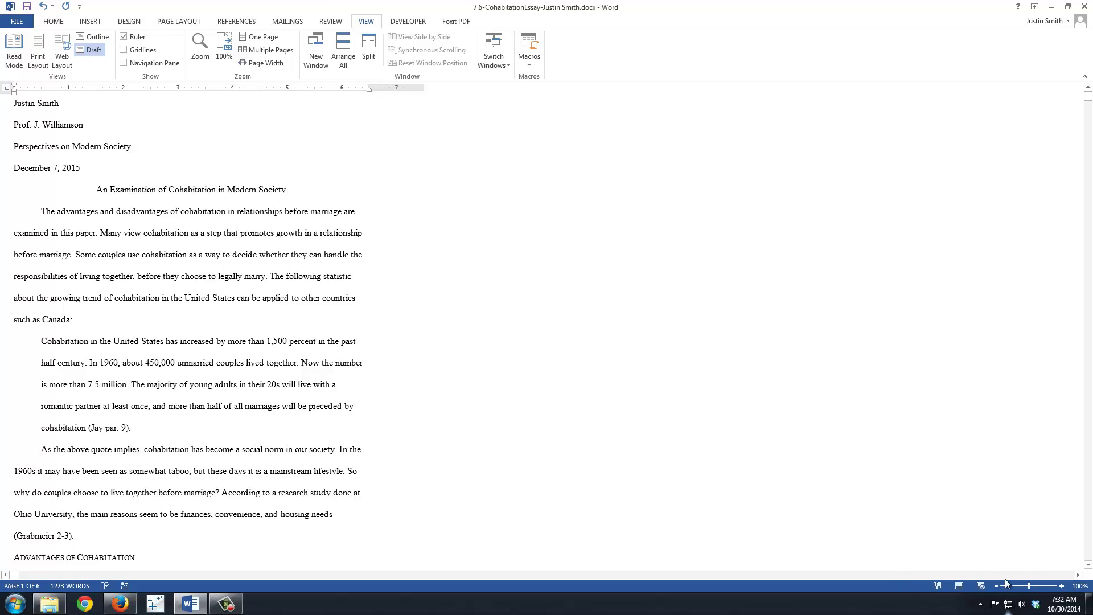
View the essay in Outline view and return through Draft view to Print Layout.
left_click(93, 37)
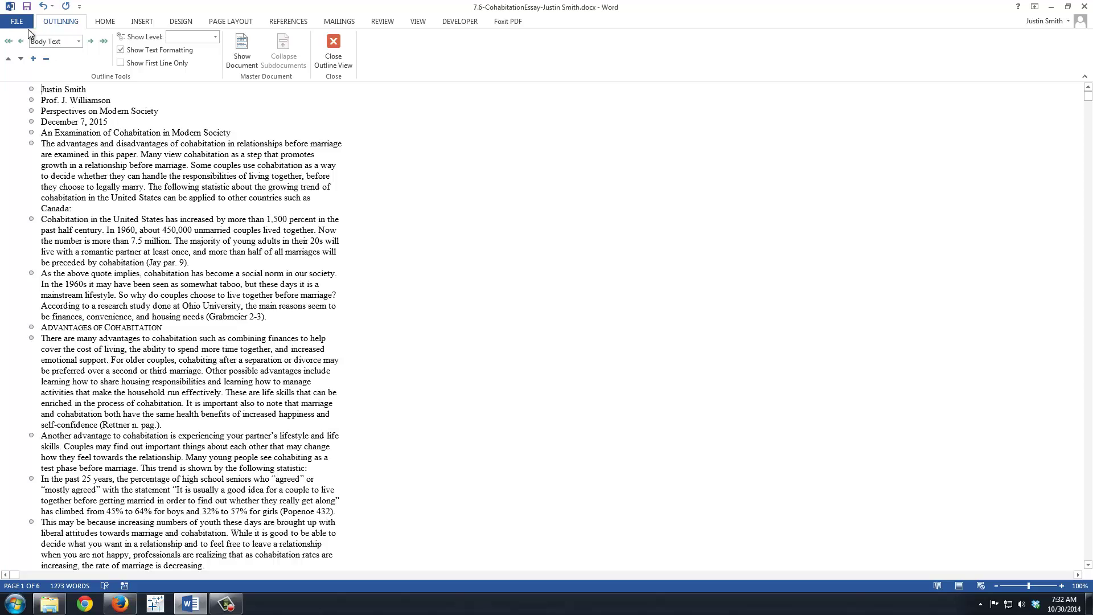
left_click(418, 21)
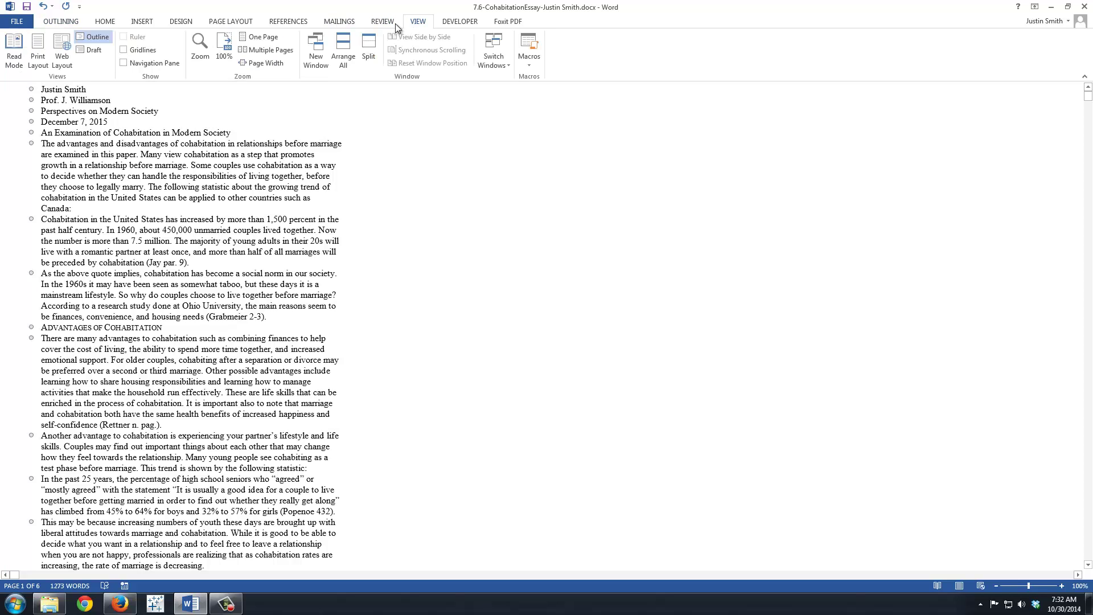
left_click(91, 49)
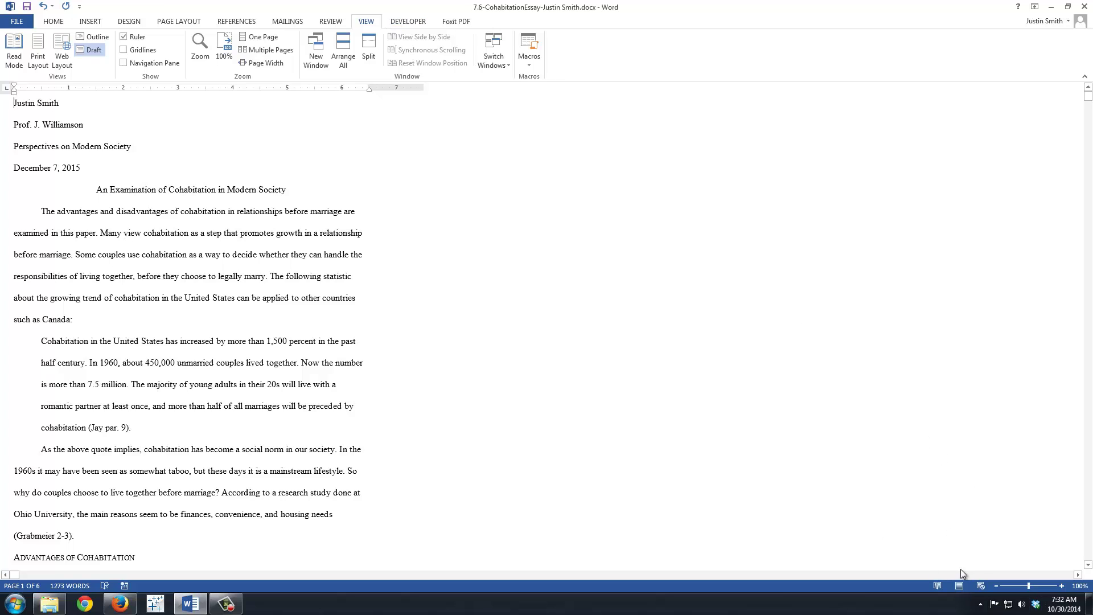
left_click(960, 586)
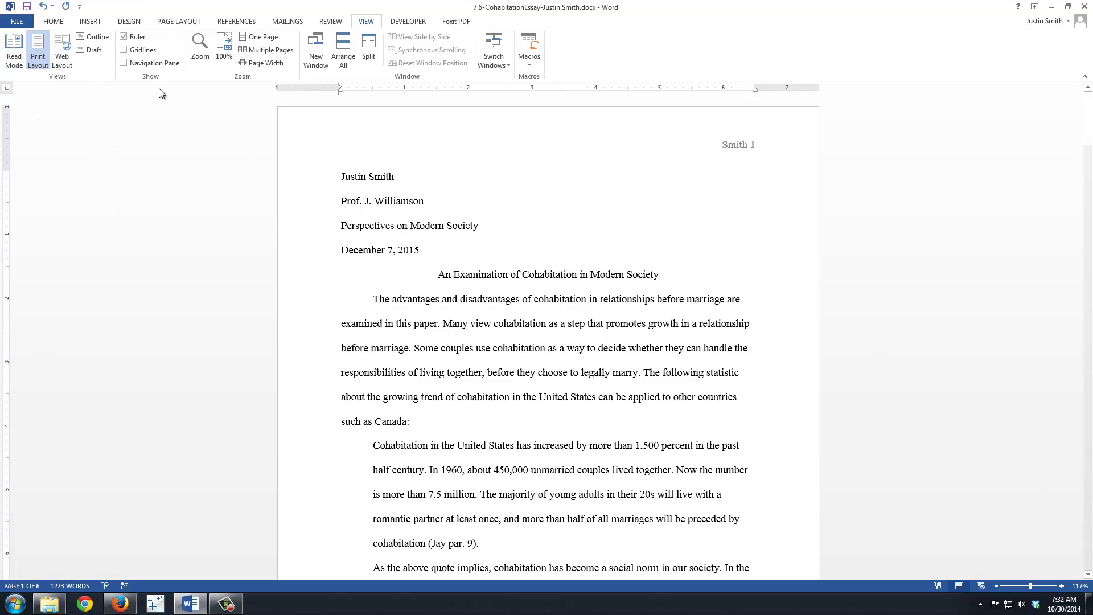
Compare Draft view with Print Layout by switching between them twice, ending in Print Layout.
left_click(94, 51)
left_click(37, 59)
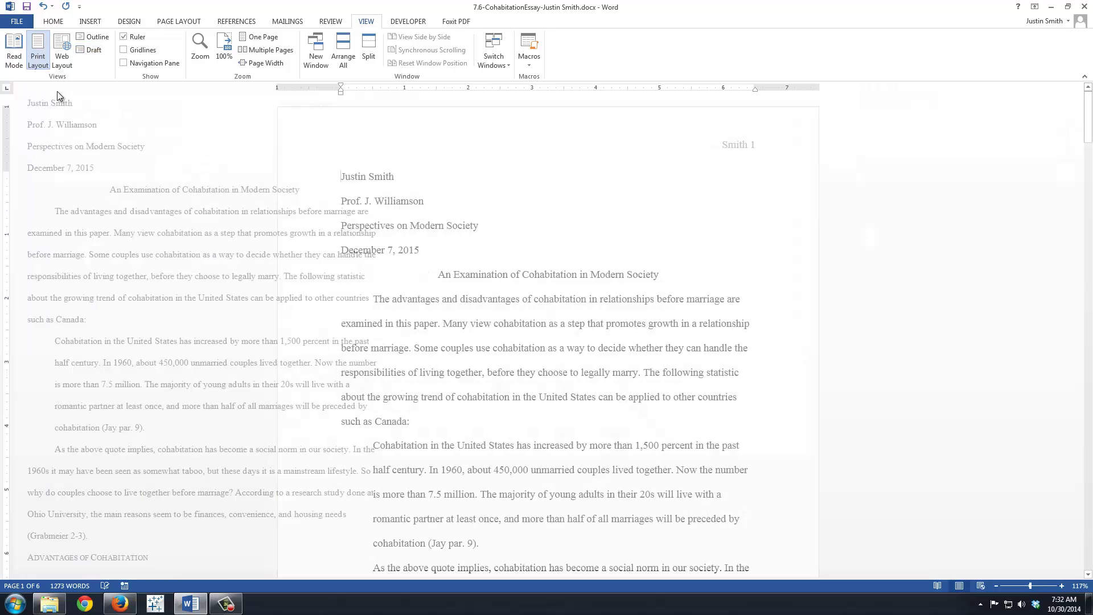
left_click(82, 53)
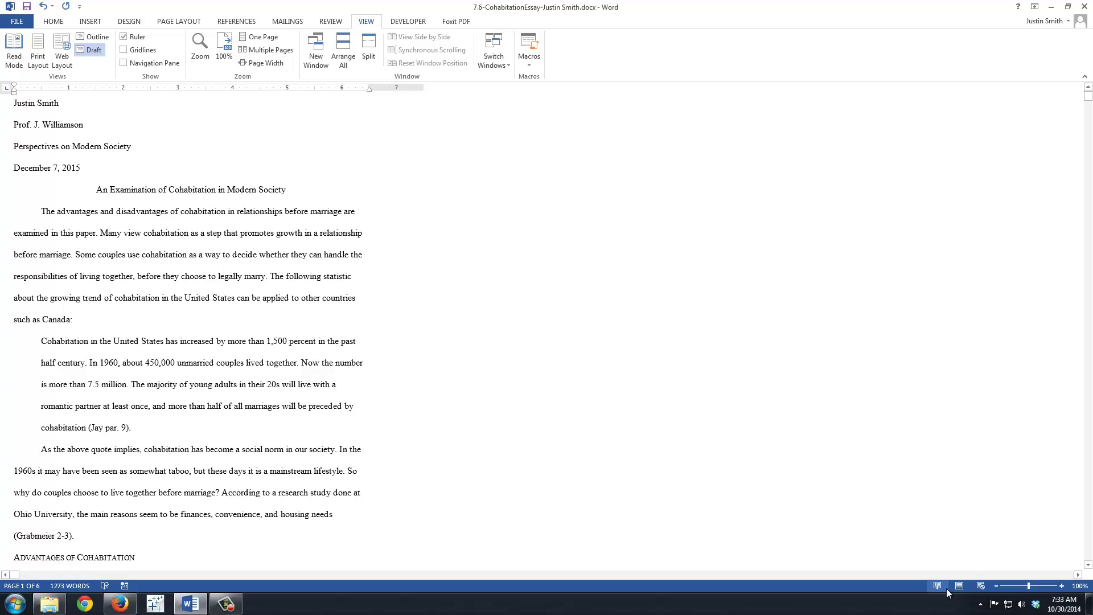
left_click(958, 586)
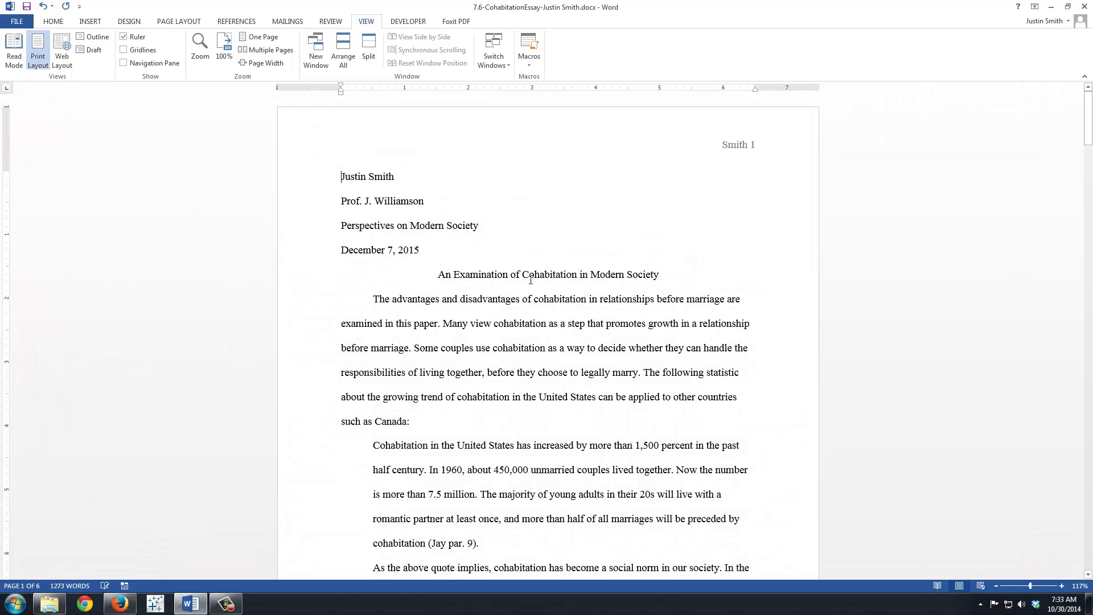